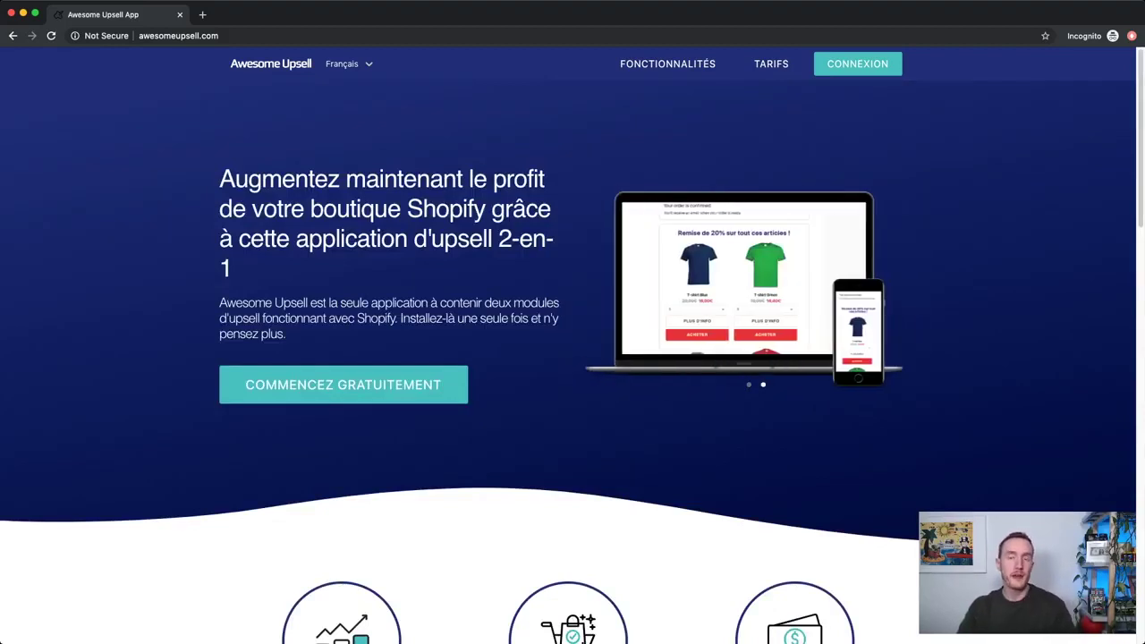
Look through the Awesome Upsell landing page, examining its introduction, advertised benefits, dashboard preview and feature list.
scroll(573, 358, down, 3)
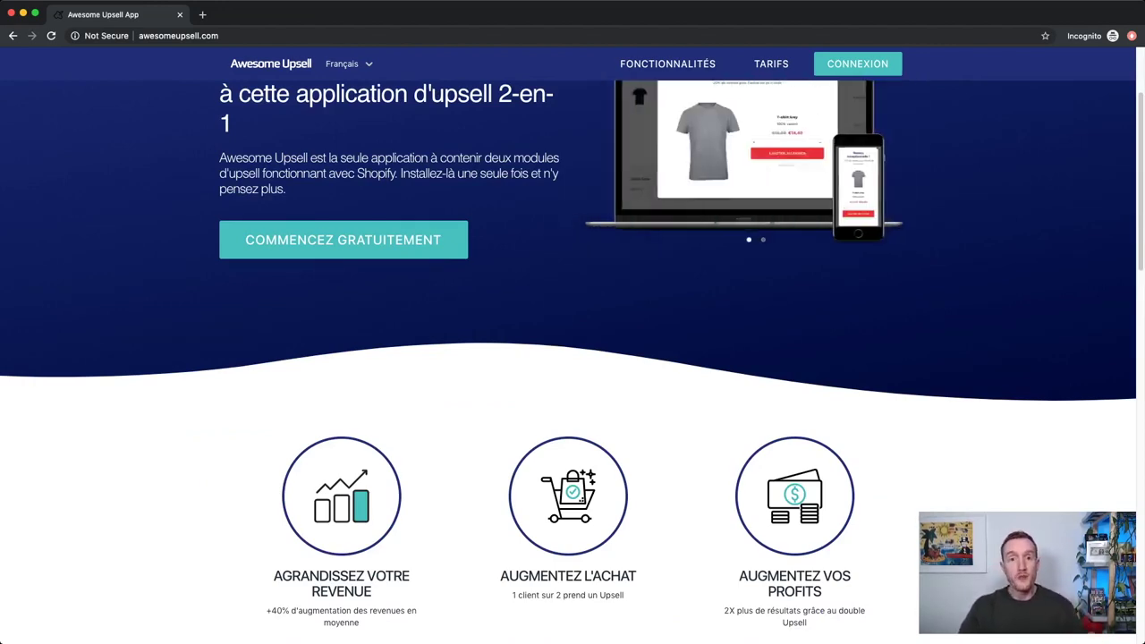
scroll(572, 358, up, 3)
scroll(572, 358, down, 5)
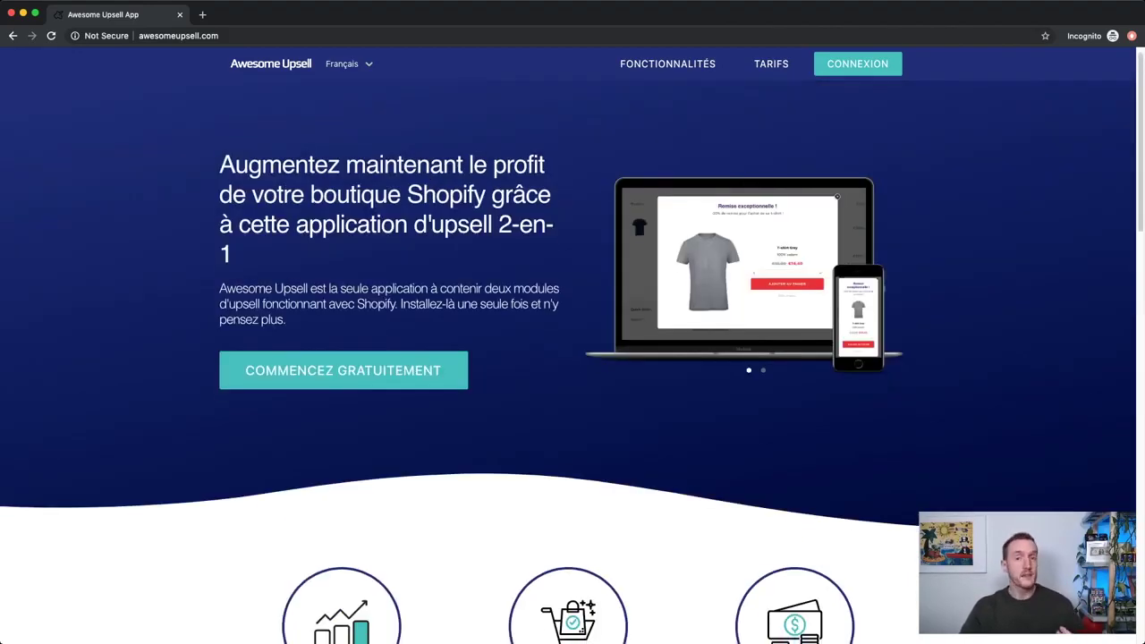
scroll(572, 358, down, 1)
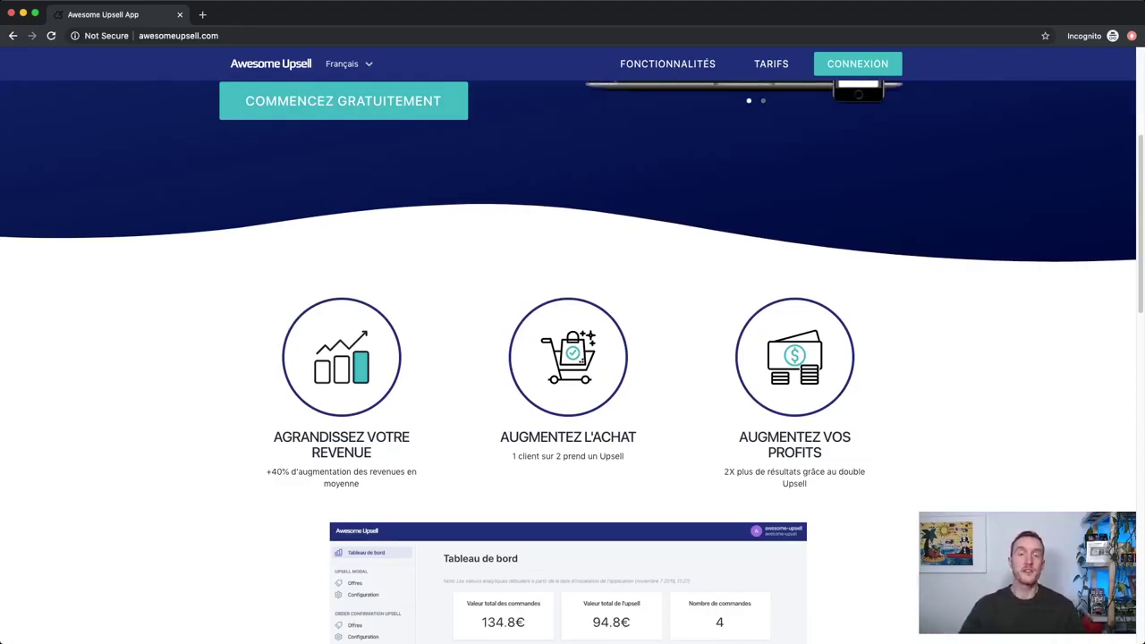
scroll(568, 362, down, 1)
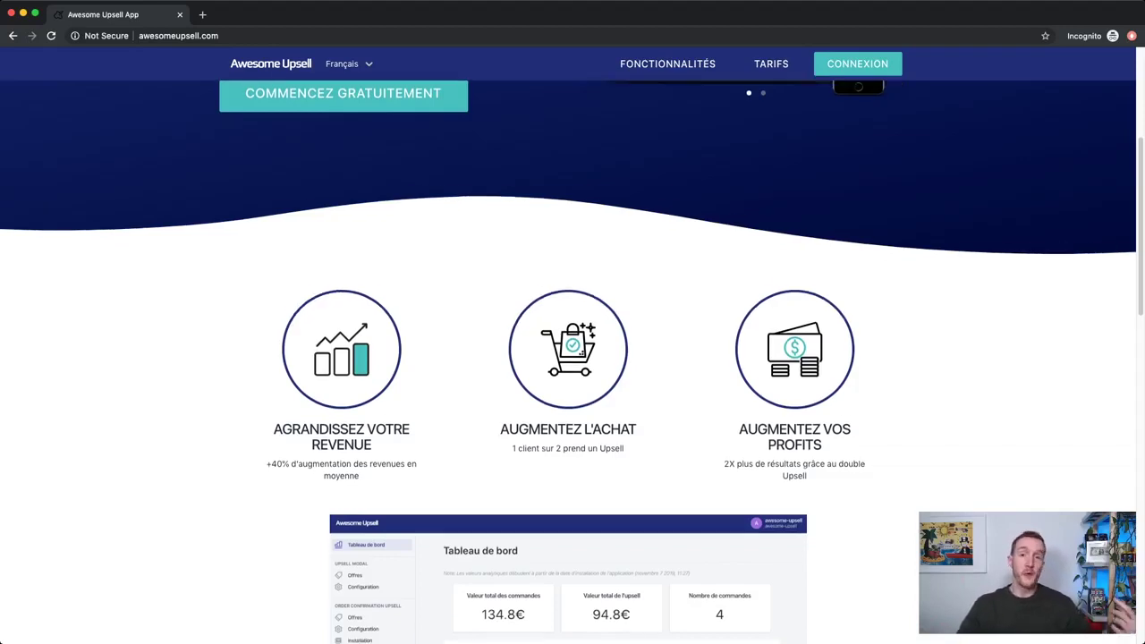
scroll(572, 362, down, 2)
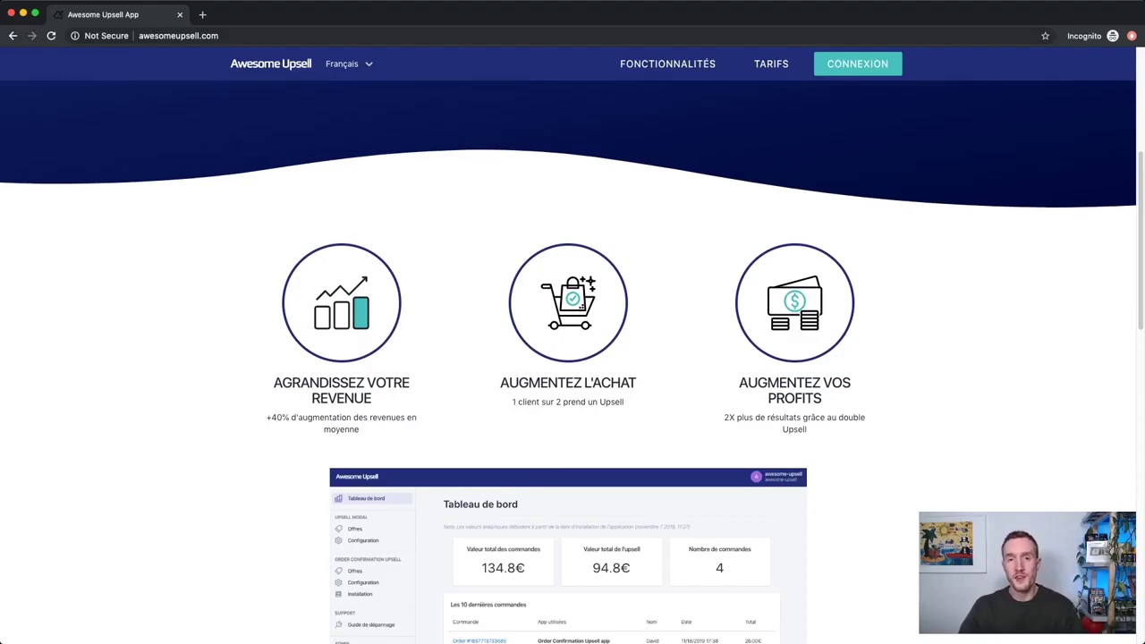
scroll(572, 396, up, 1)
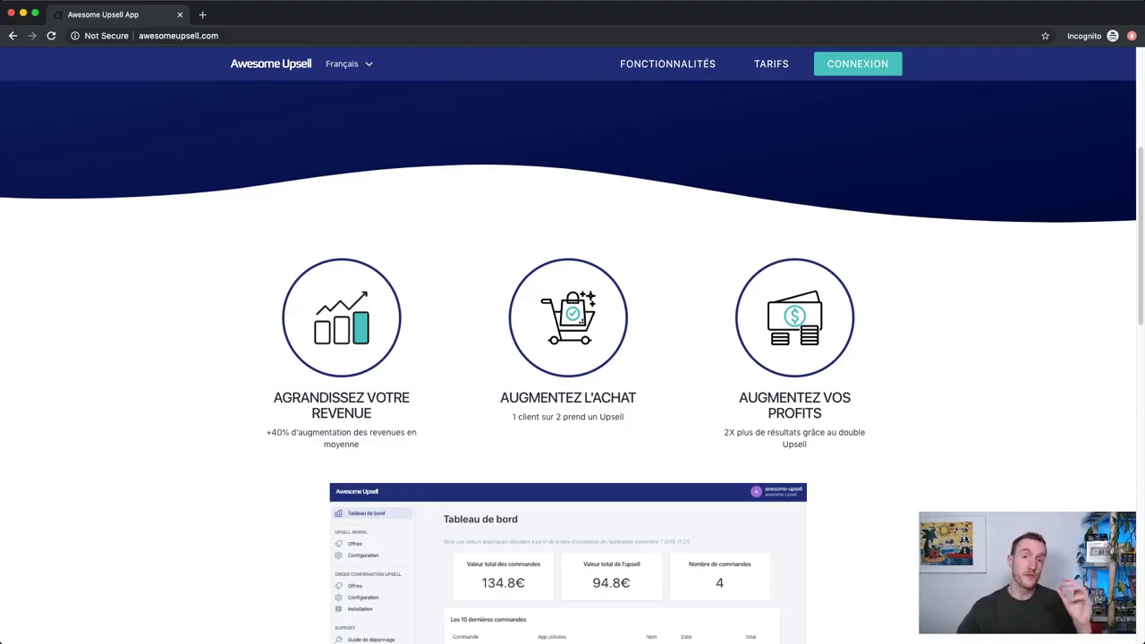
scroll(573, 358, down, 3)
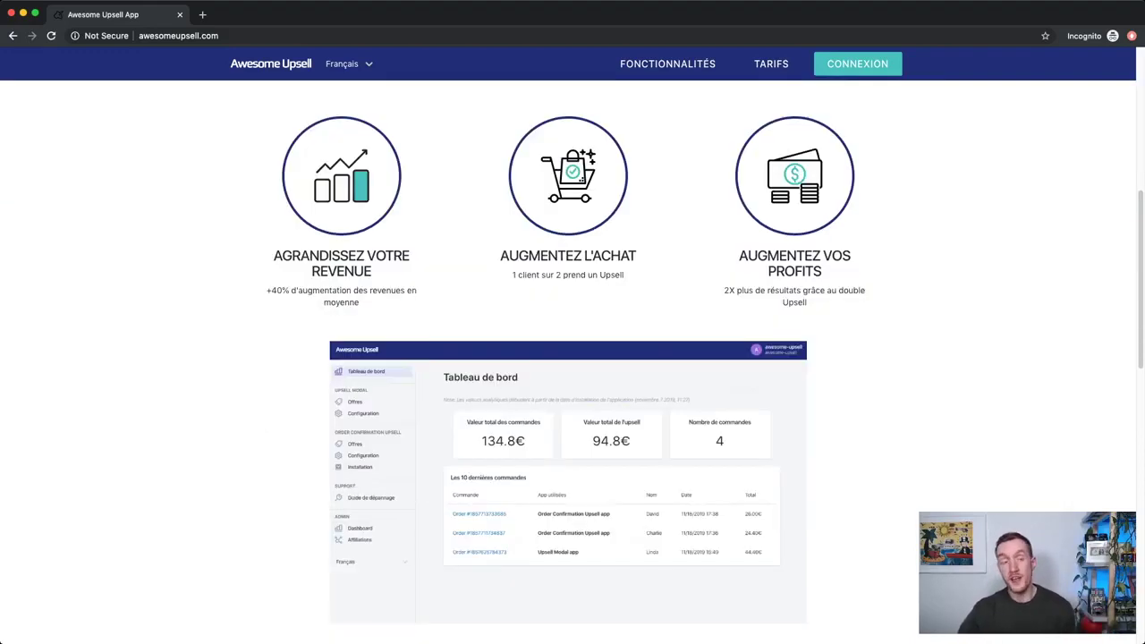
scroll(573, 358, down, 1)
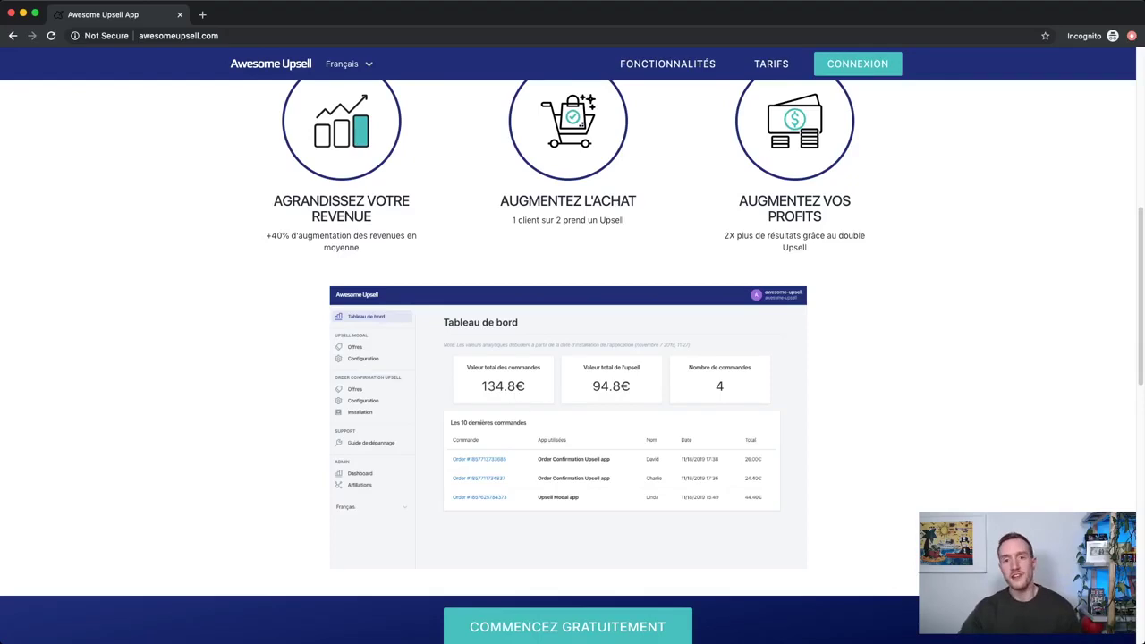
scroll(572, 358, down, 10)
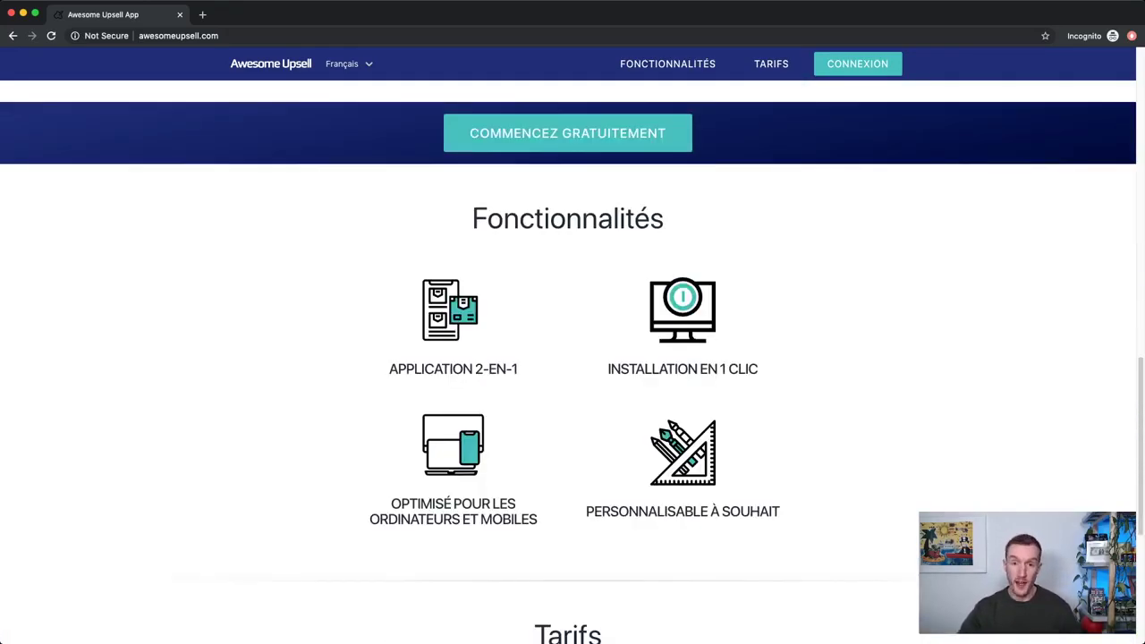
Examine the monthly plan under Tarifs, checking its price and the free-order offer that applies before billing.
scroll(573, 358, down, 7)
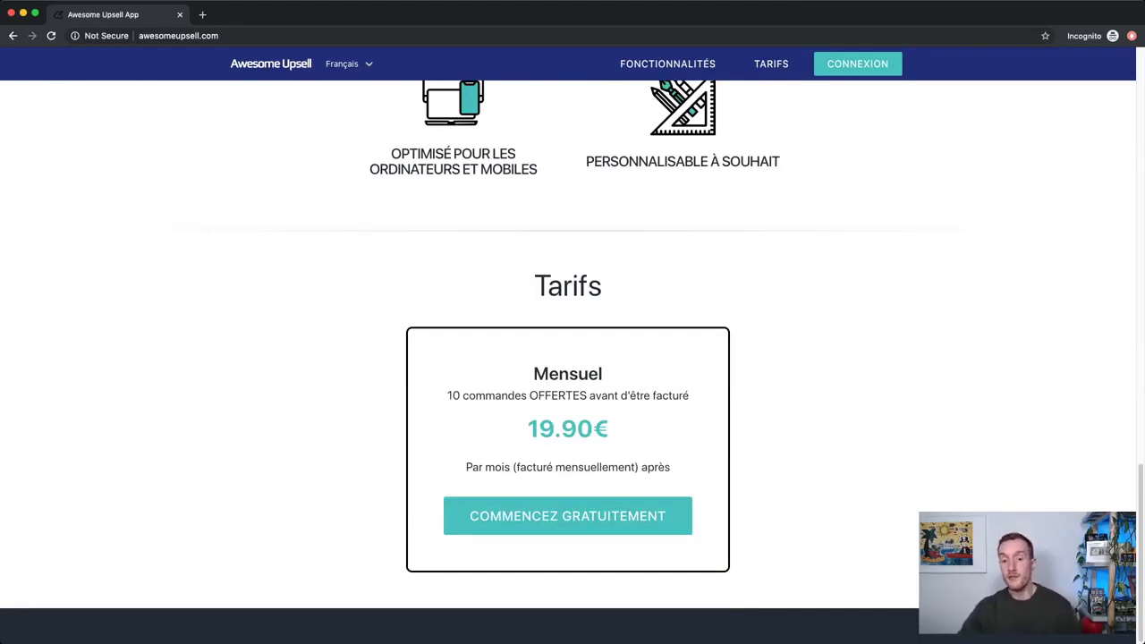
triple_click(561, 429)
click(561, 429)
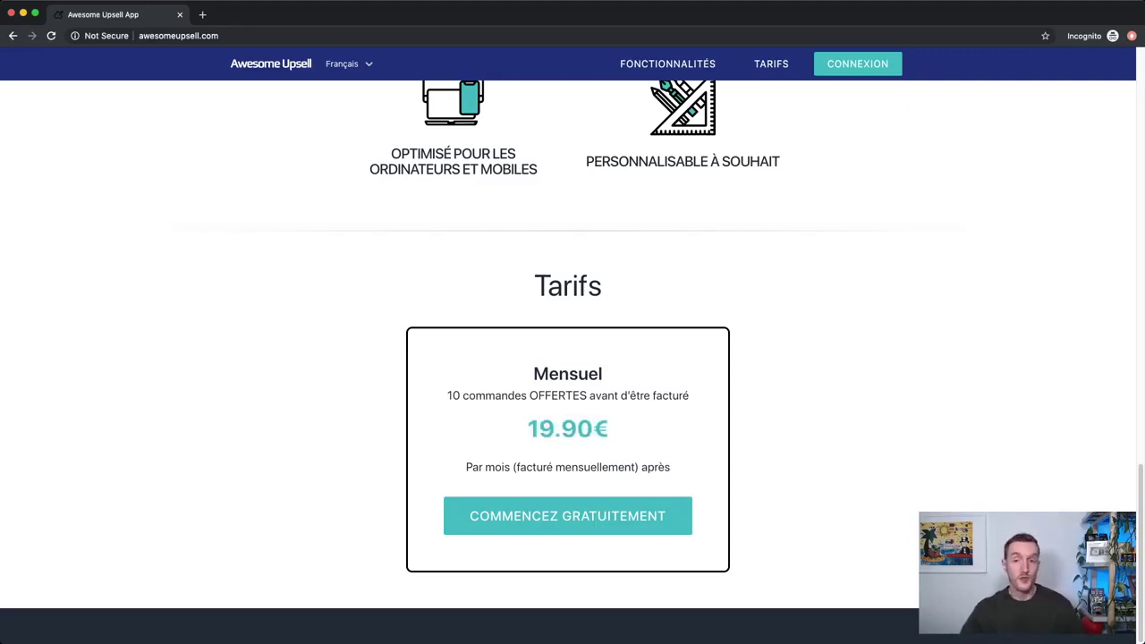
drag(609, 430, 555, 430)
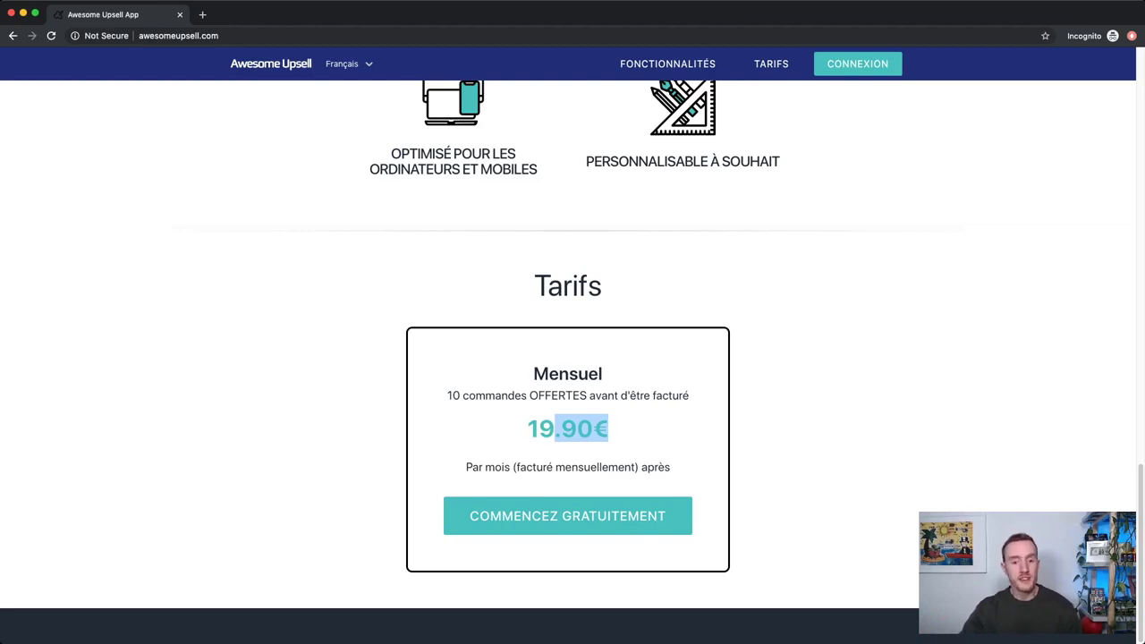
triple_click(559, 396)
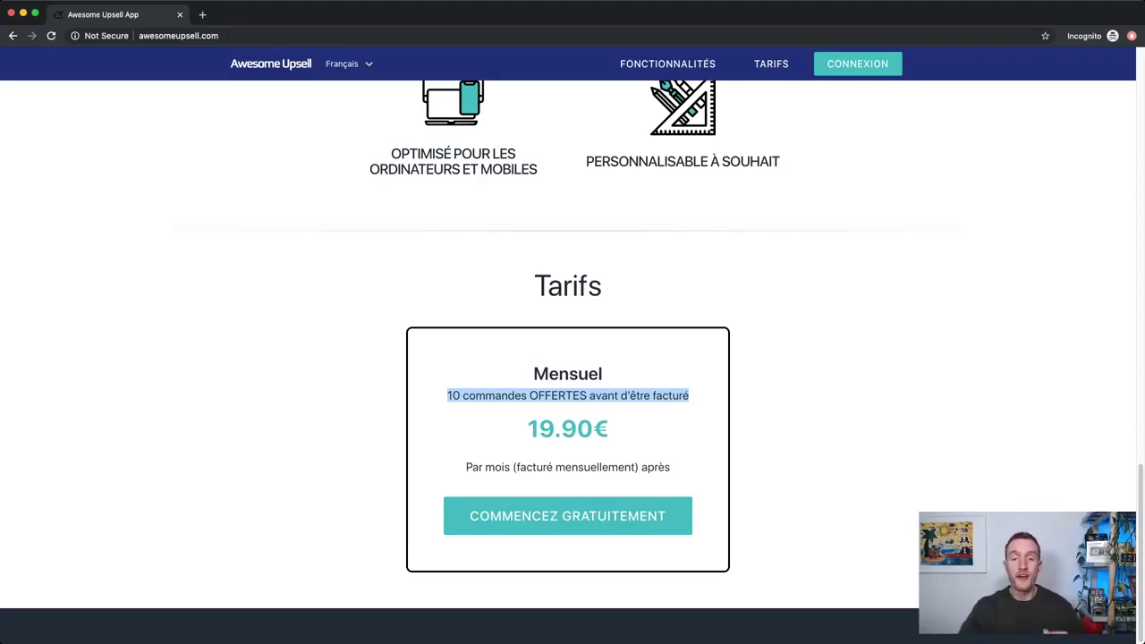
scroll(572, 357, up, 1)
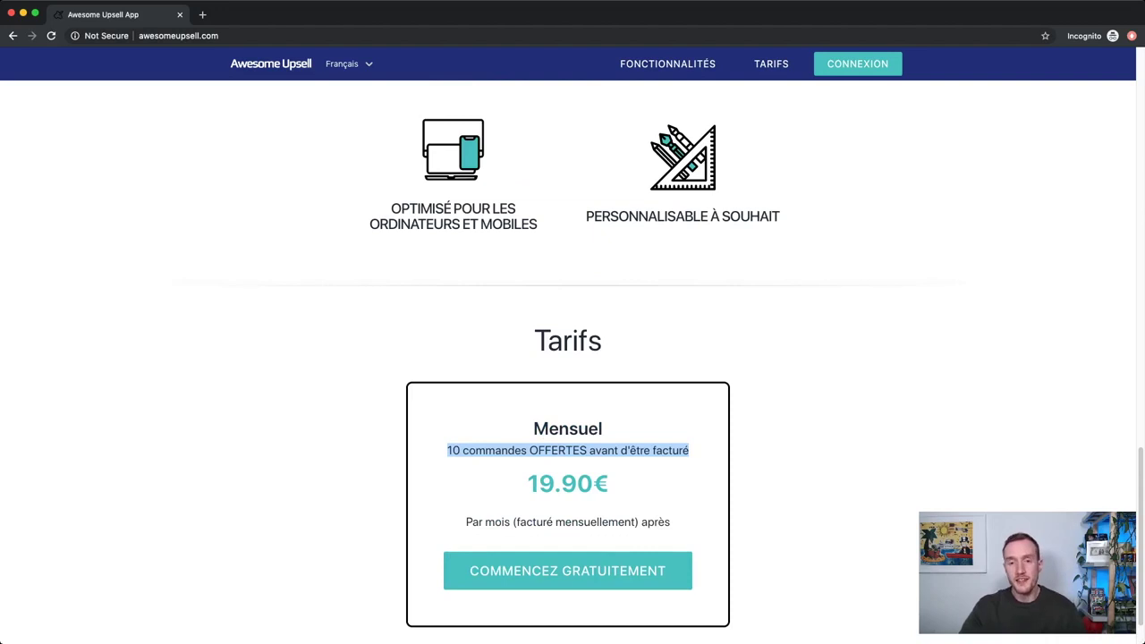
click(689, 451)
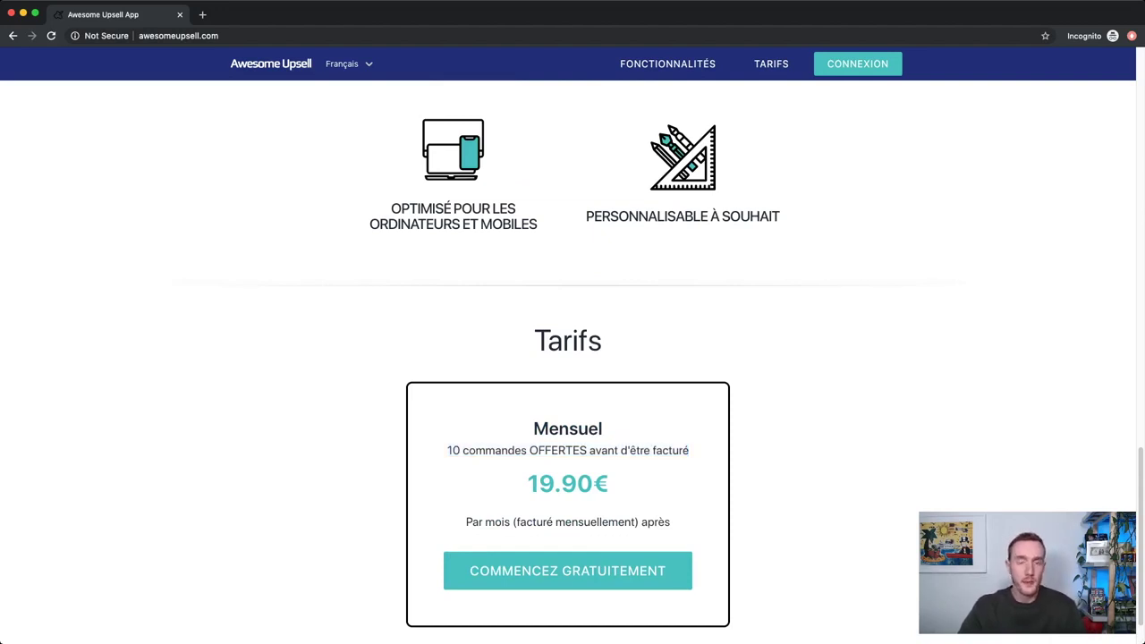
scroll(572, 358, up, 15)
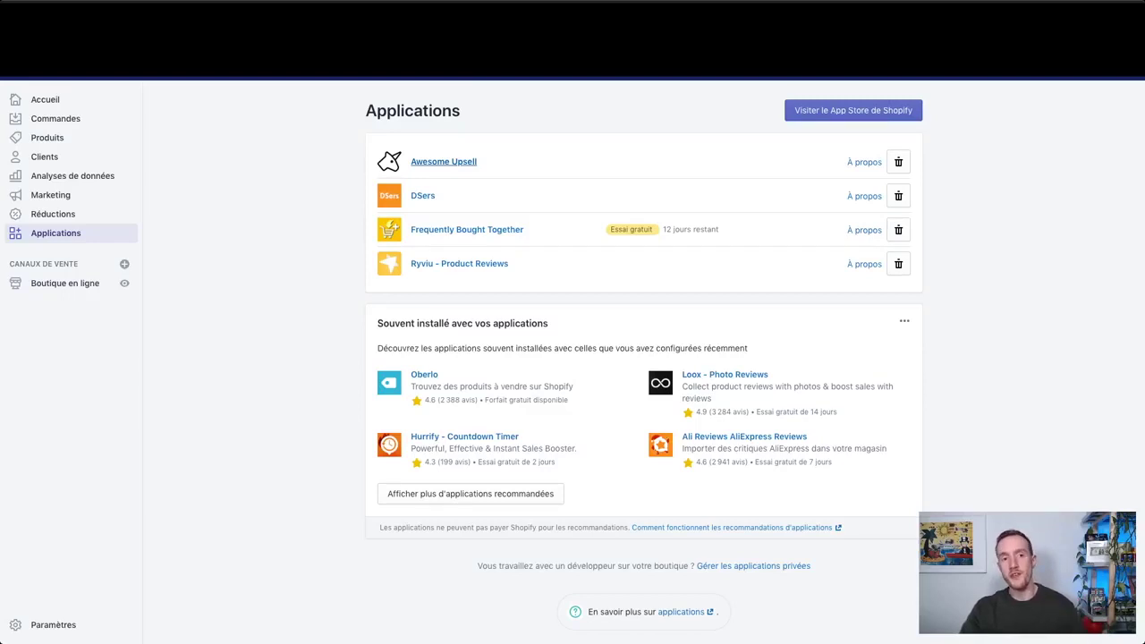
Open Awesome Upsell from the store's installed applications and examine the order value, upsell value and order count on its dashboard.
click(444, 161)
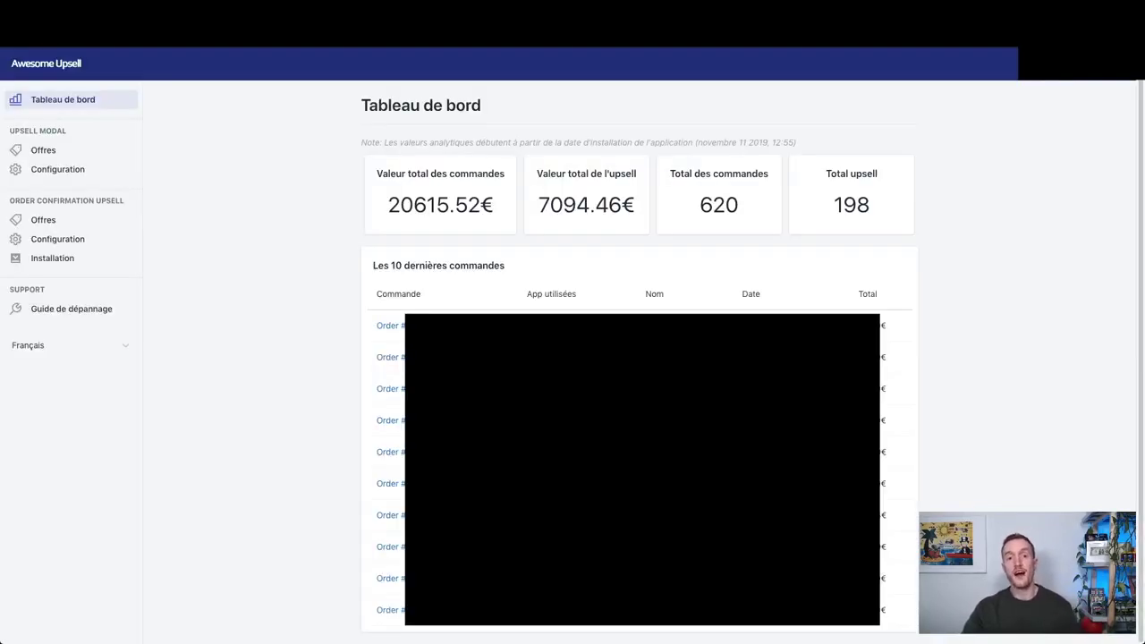
drag(401, 204, 451, 205)
double_click(447, 205)
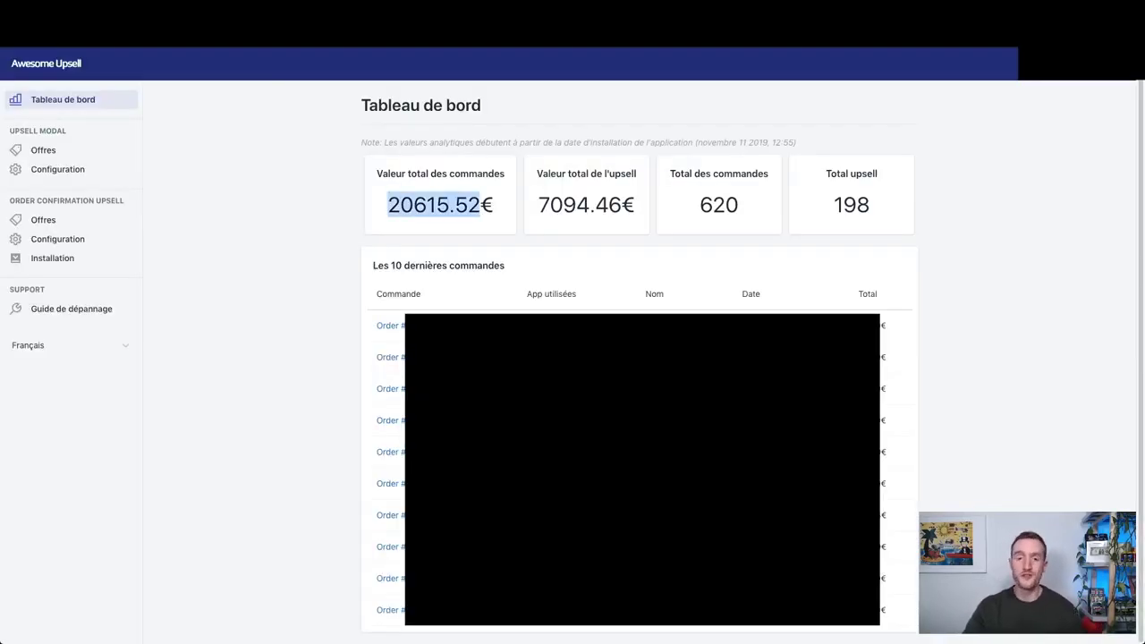
click(447, 205)
drag(539, 205, 635, 205)
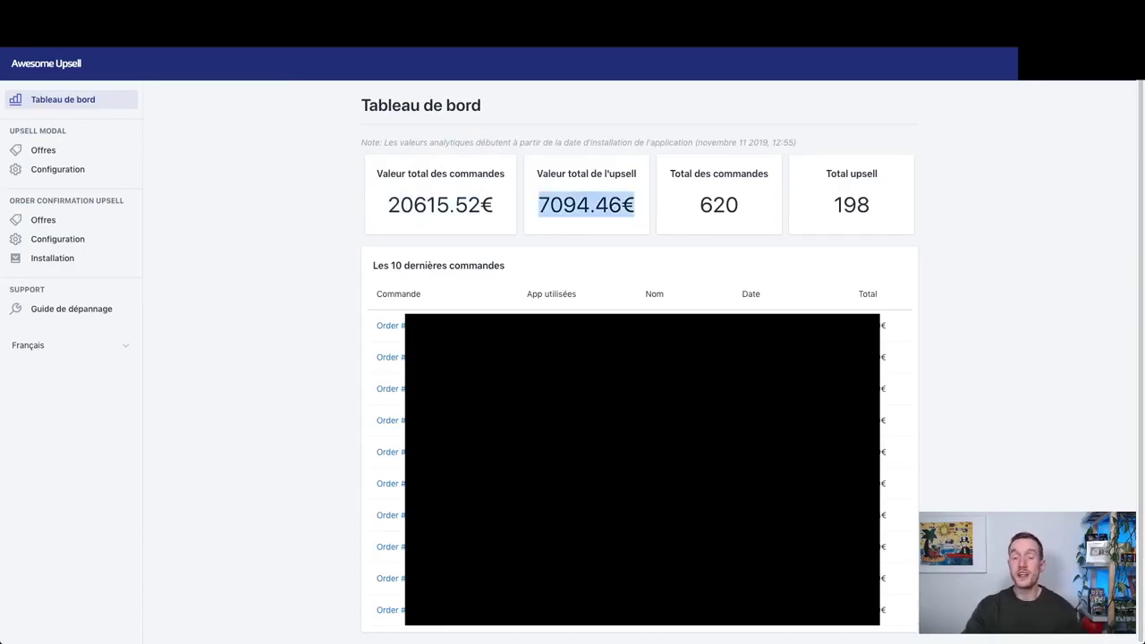
click(634, 206)
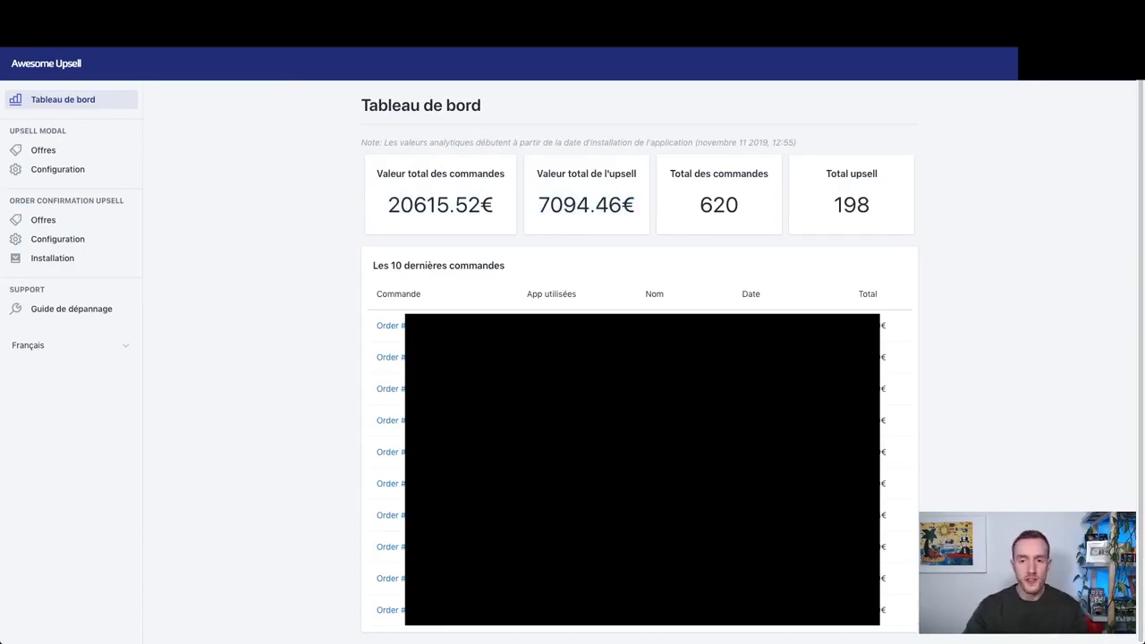
drag(713, 205, 739, 205)
click(733, 205)
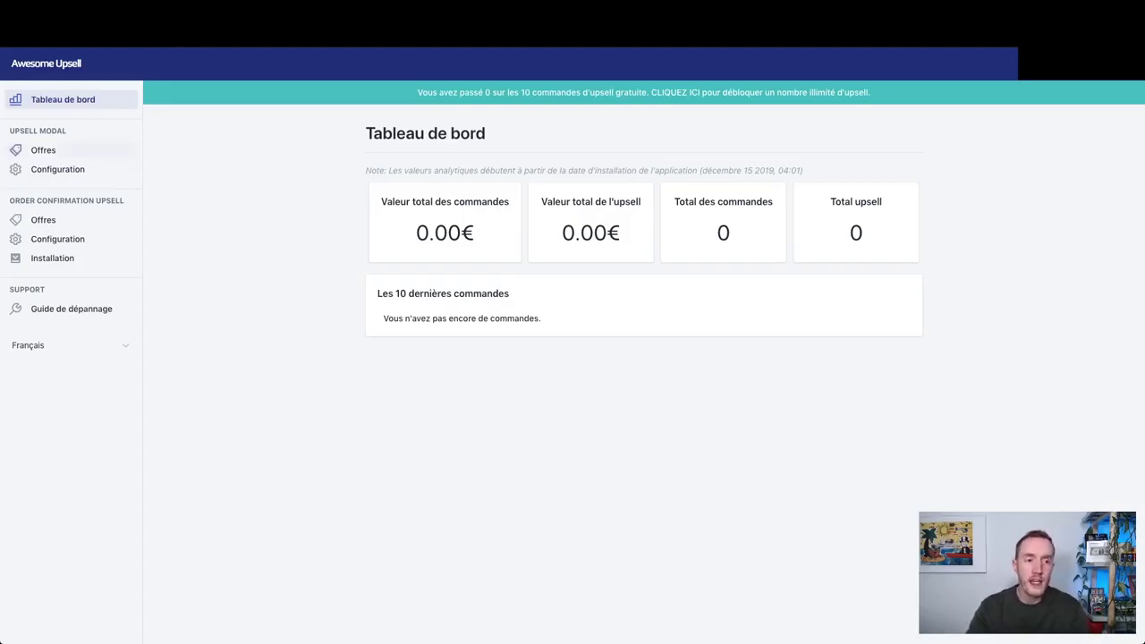
Start a new Upsell Modal offer and name it "tshirt upsell 1".
click(43, 149)
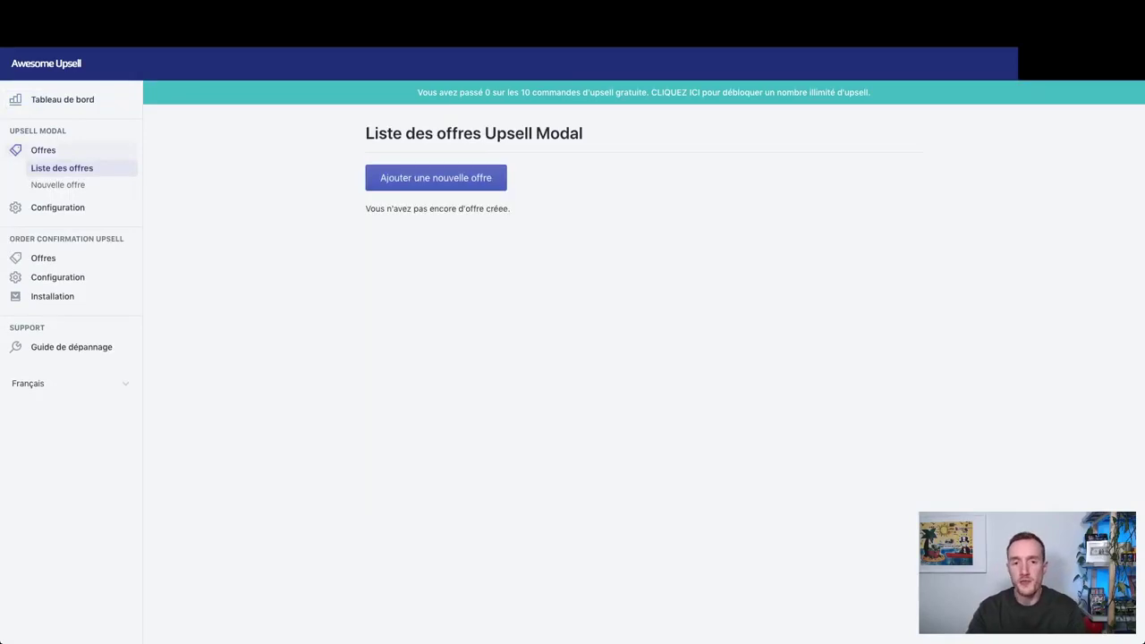
click(436, 177)
click(736, 224)
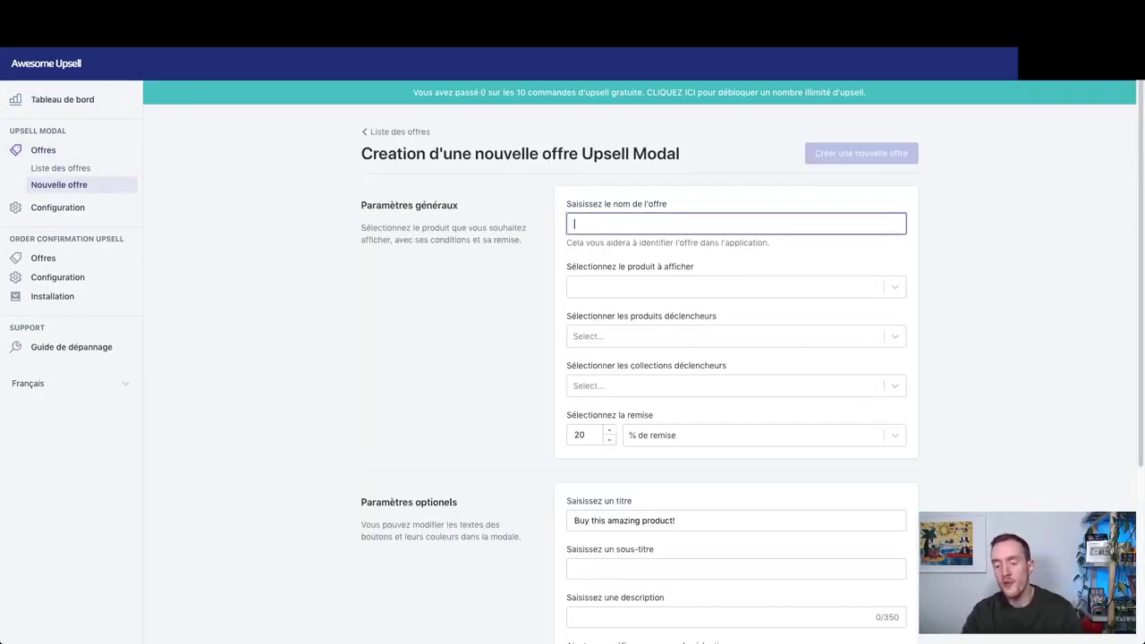
text(tshirt upsell 1)
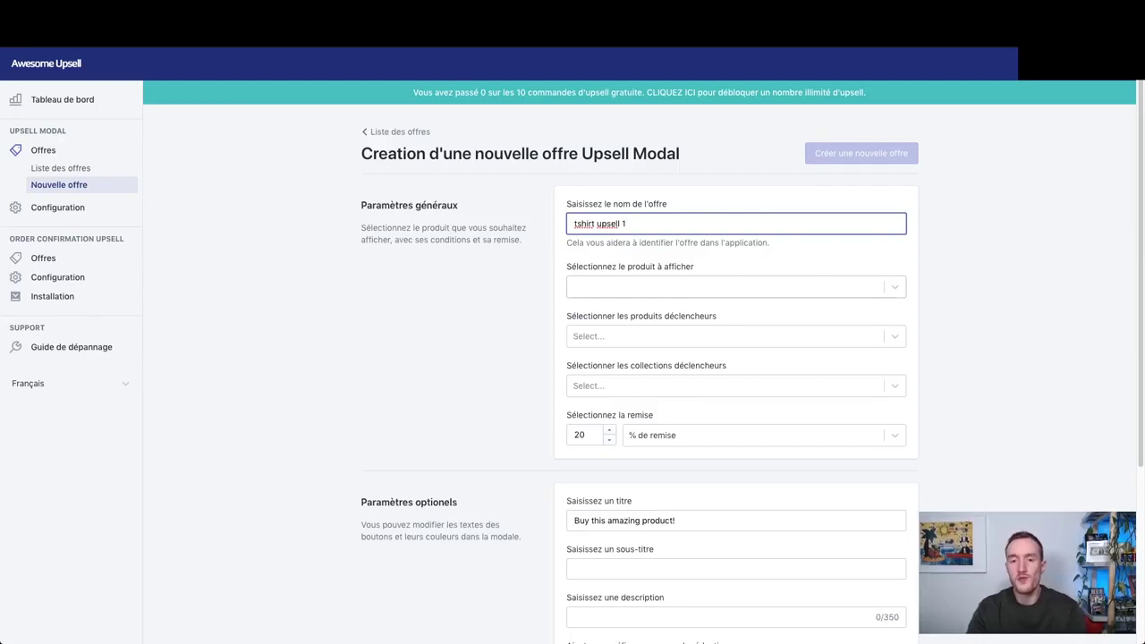
Choose Pantalon as the product the offer displays and T-shirt as its trigger product.
click(734, 286)
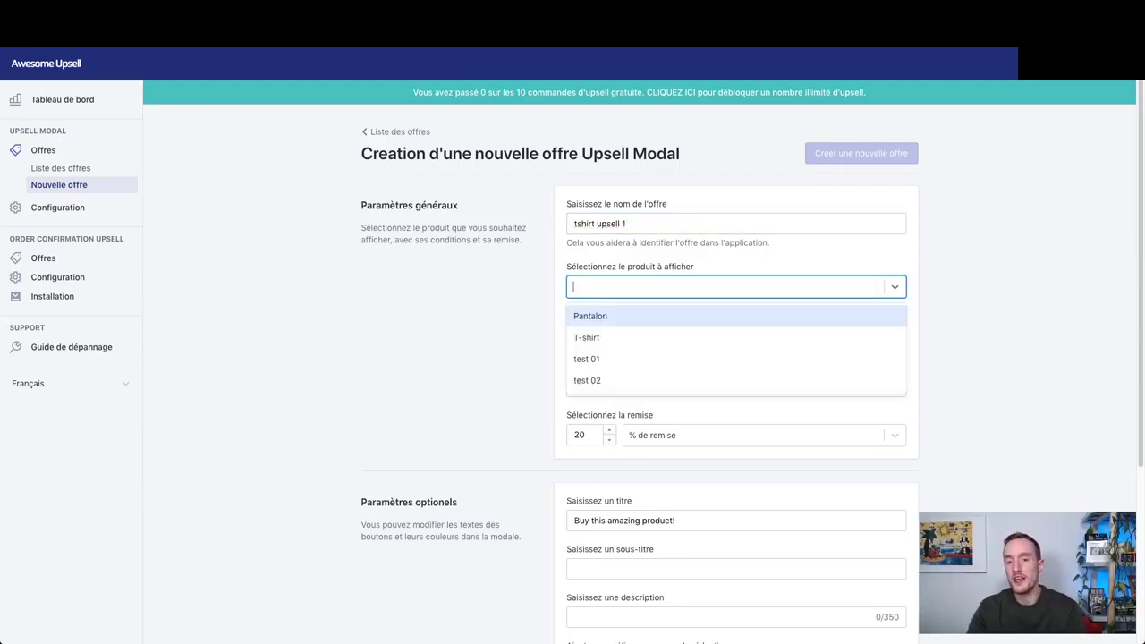
click(627, 314)
scroll(641, 361, down, 1)
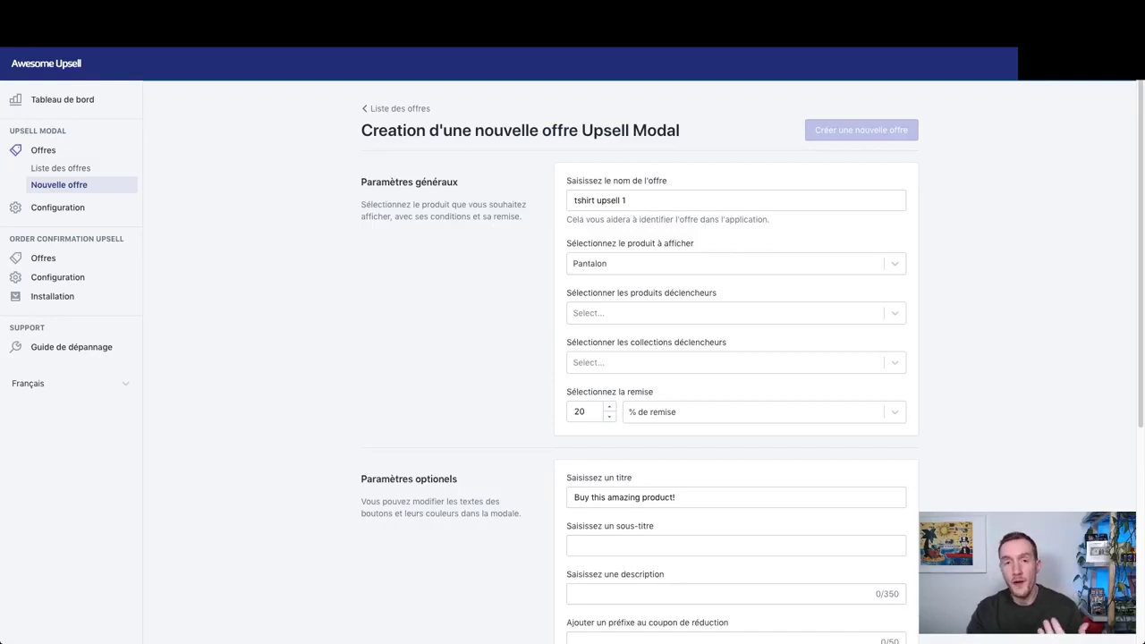
click(626, 313)
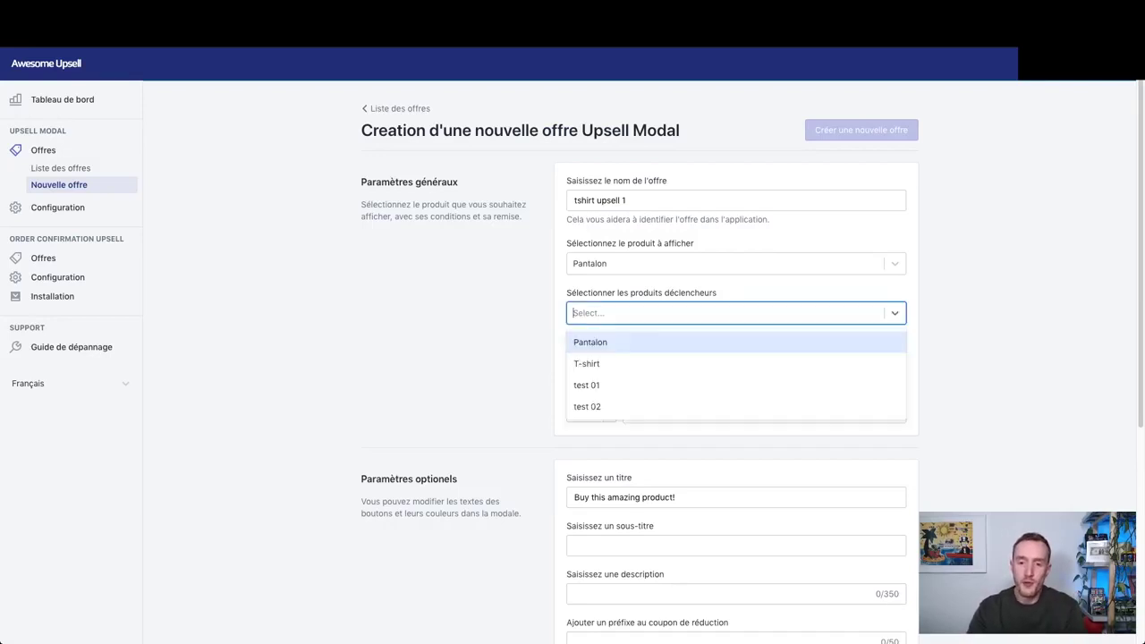
click(617, 364)
click(626, 363)
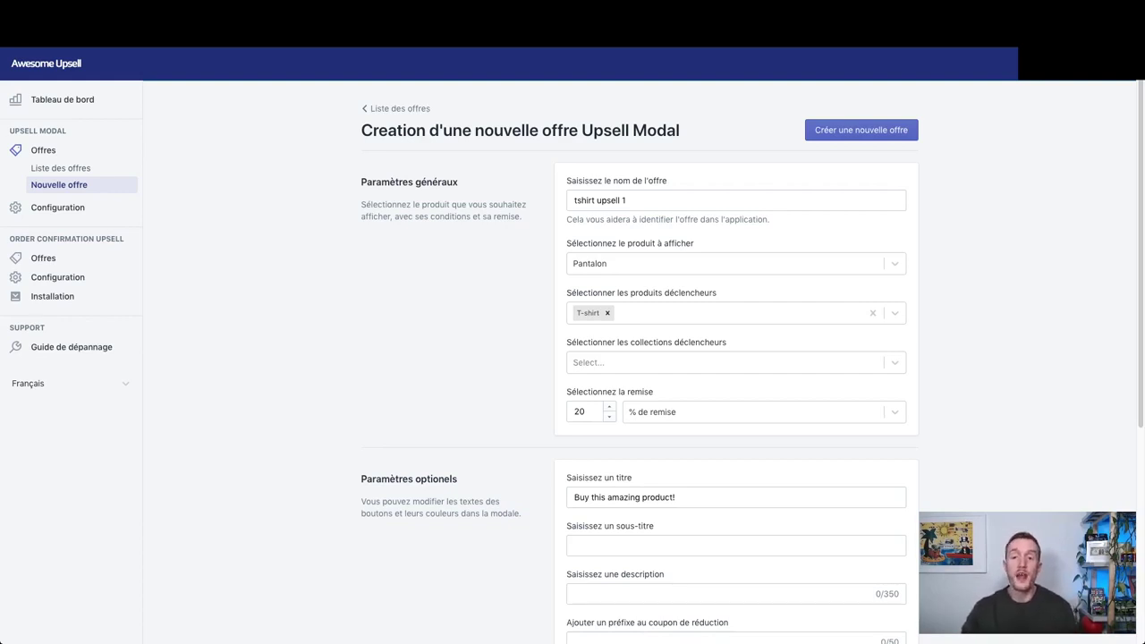
Set the offer's discount to 50 percent.
scroll(639, 362, down, 1)
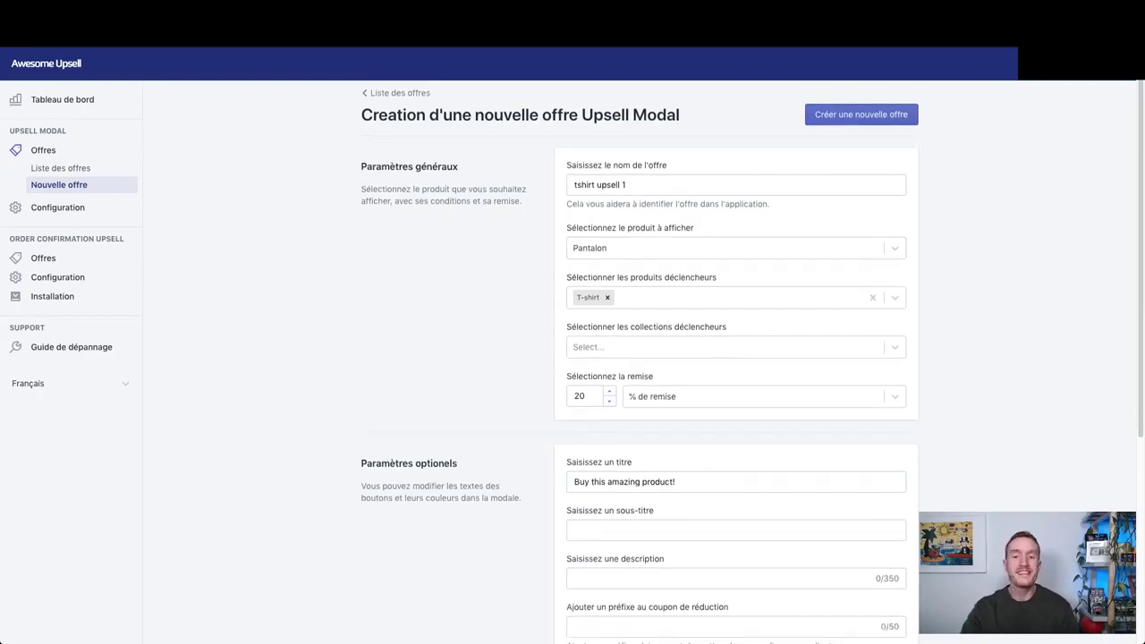
double_click(580, 388)
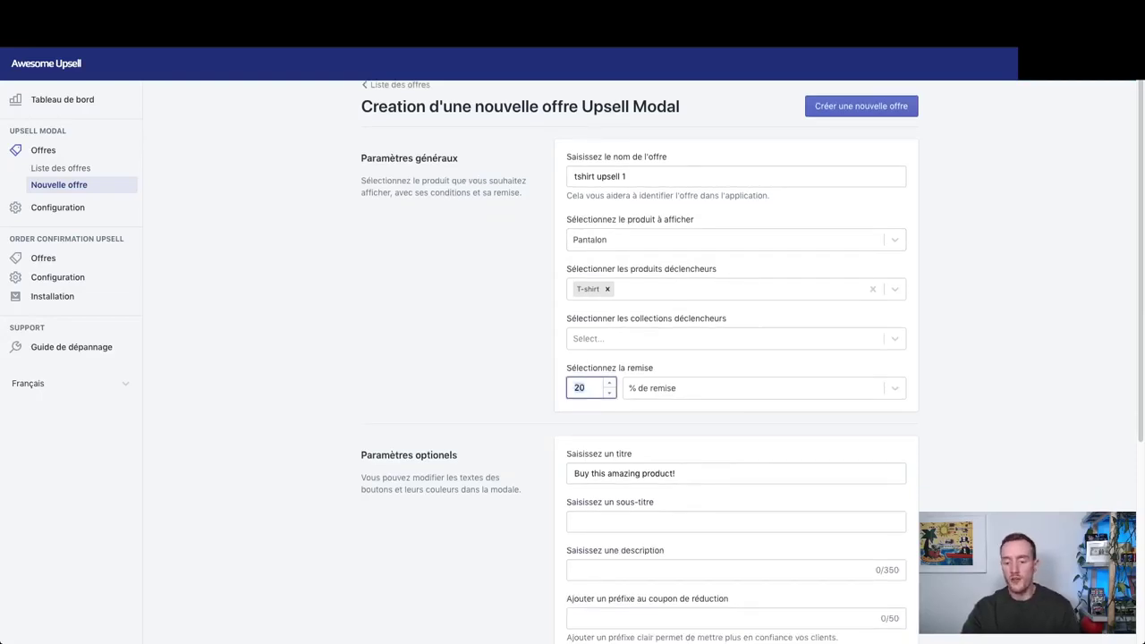
text(50)
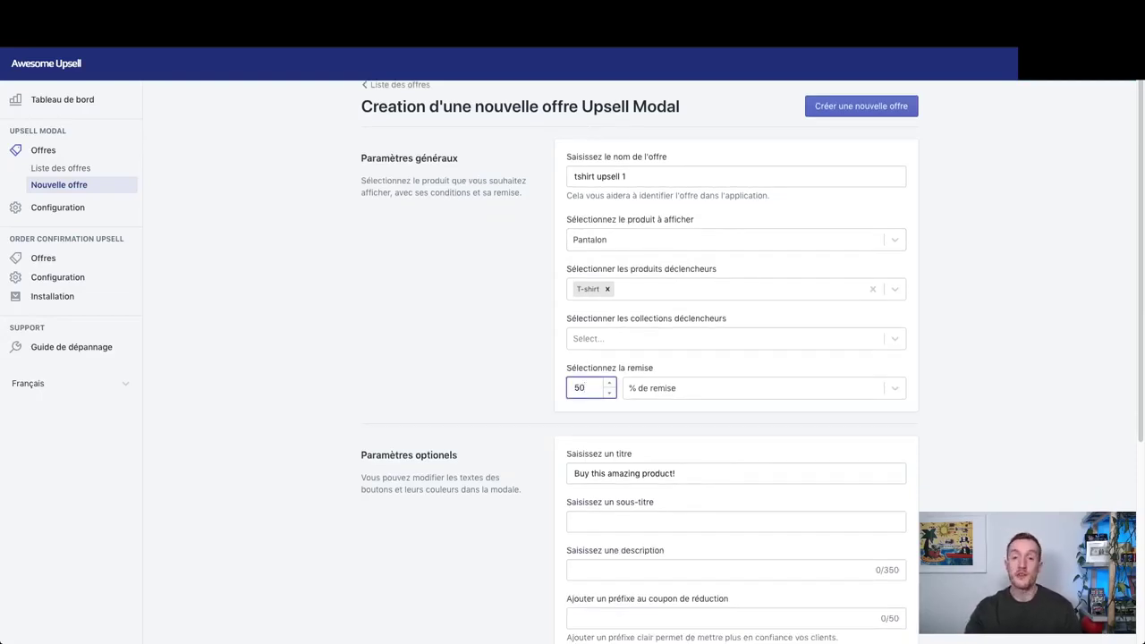
click(487, 376)
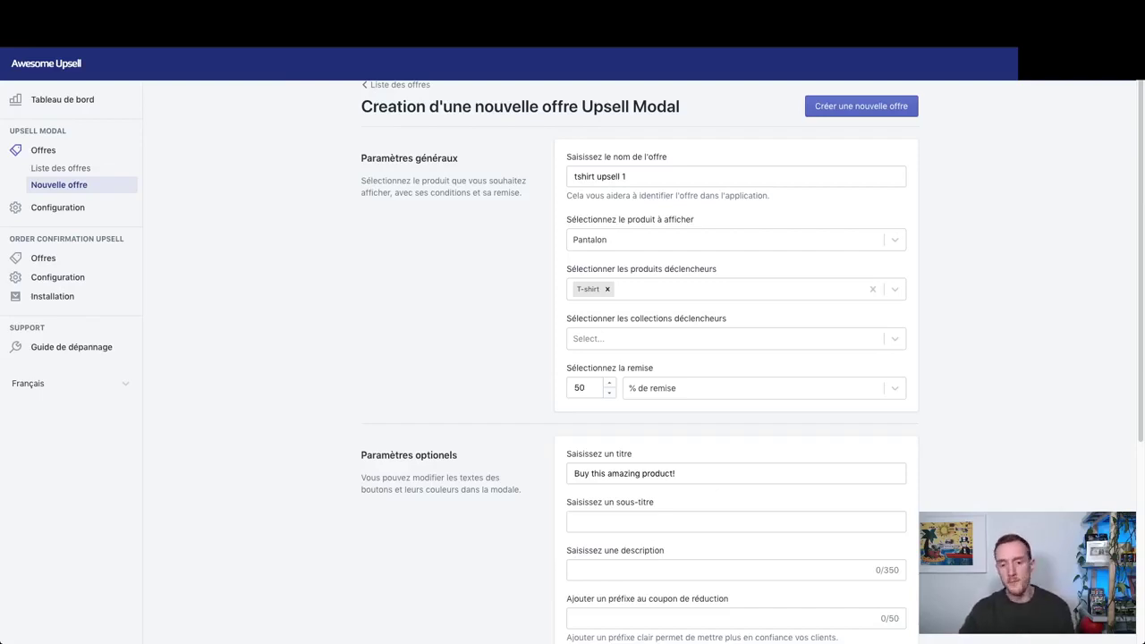
Set the offer's title to "Offre exceptionnelle ! -50% sur le pantalon".
scroll(573, 358, down, 4)
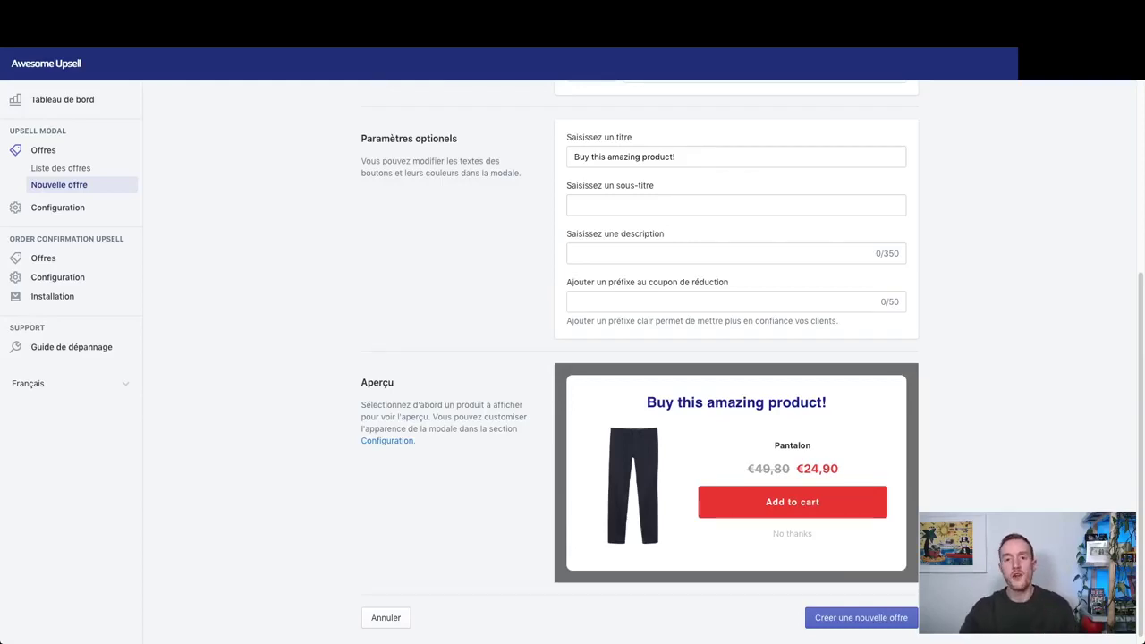
triple_click(654, 157)
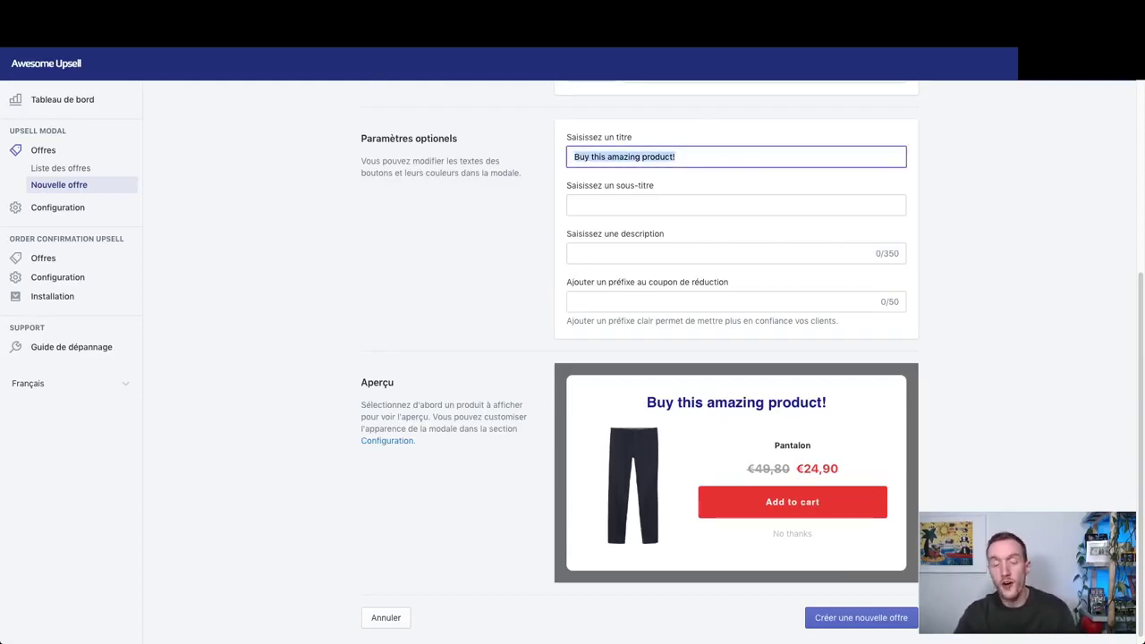
text(Offre exceptionnelle ! -50% sur le pantalon)
Enter "Plus que 14 en stock 🔥" as the offer's subtitle.
click(574, 205)
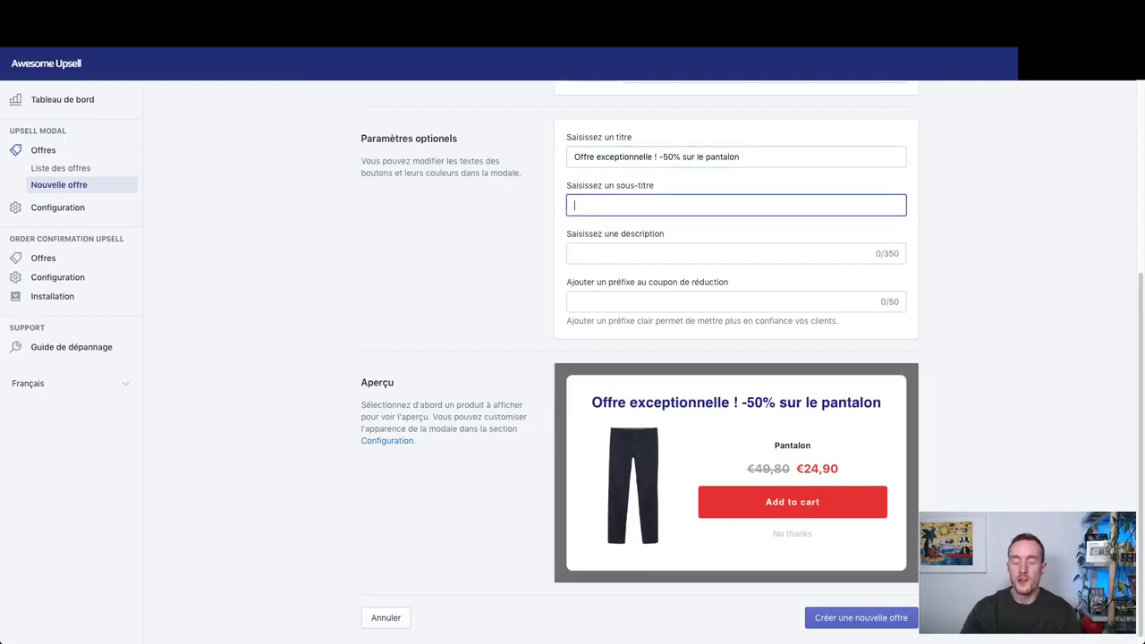
text(Se)
key(BackSpace)
text(eul)
key(ctrl+a)
text(Plu)
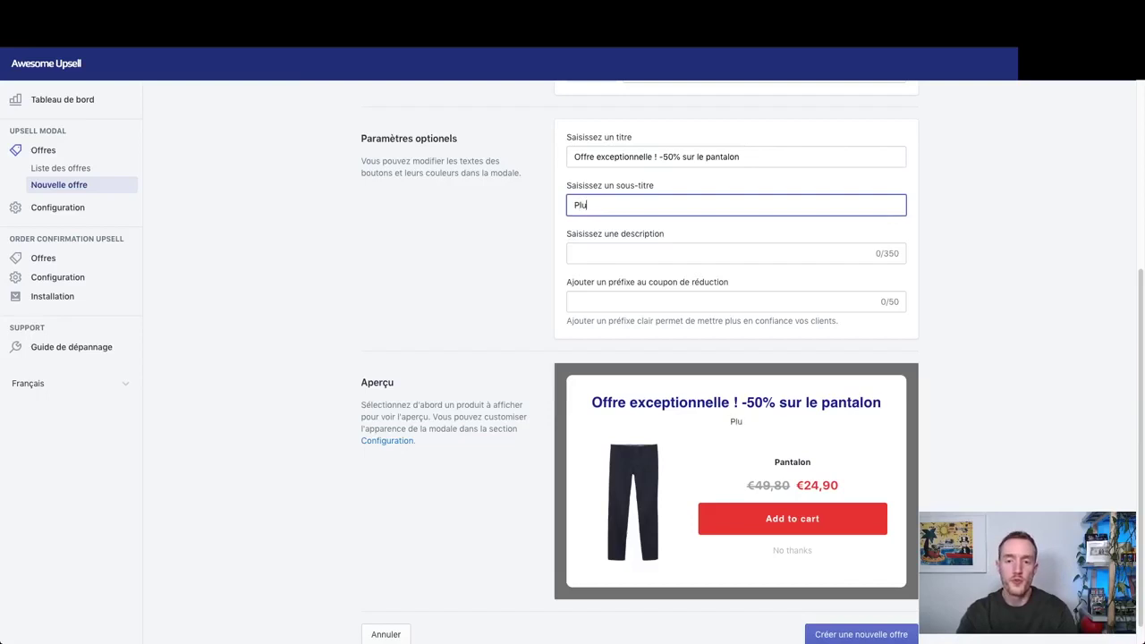
text(s que 14 en stock !)
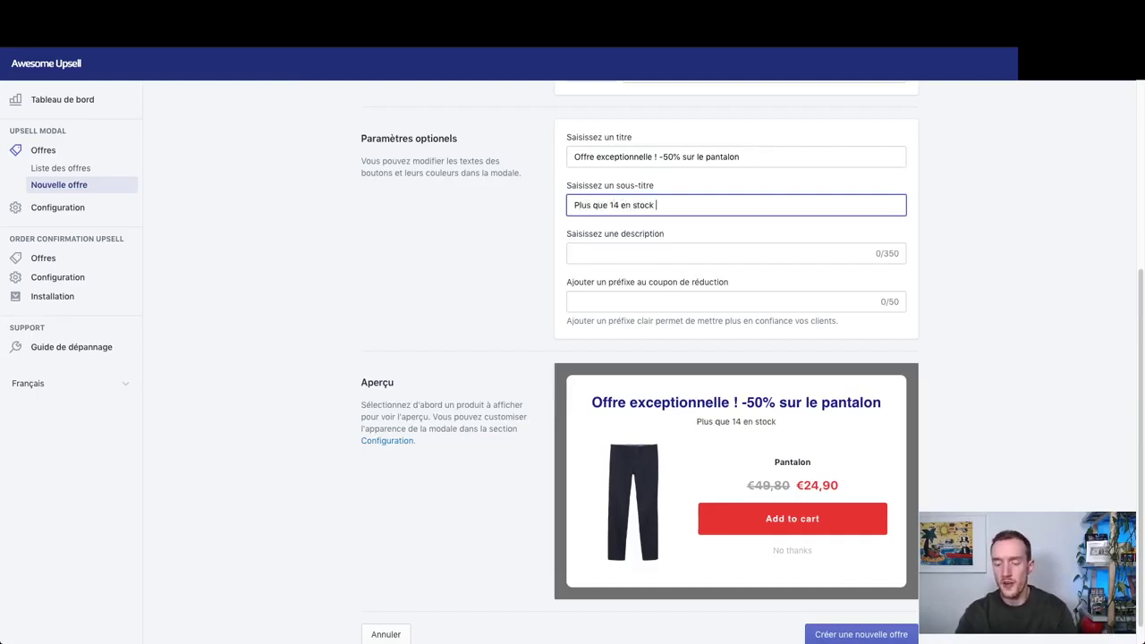
key(BackSpace)
key(BackSpace)
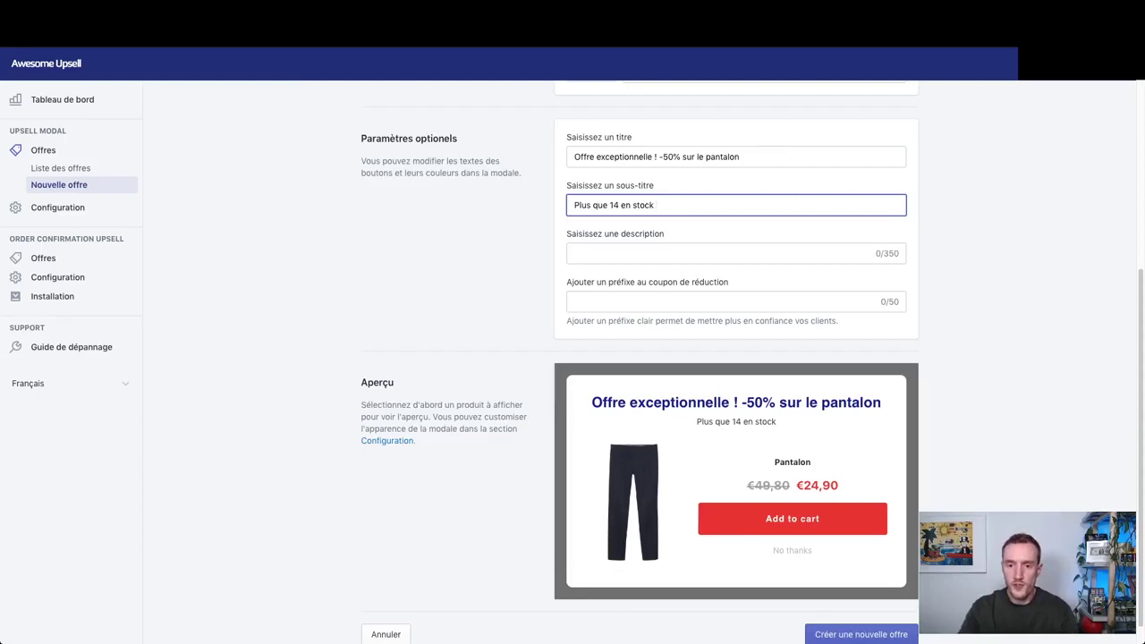
text(🔥)
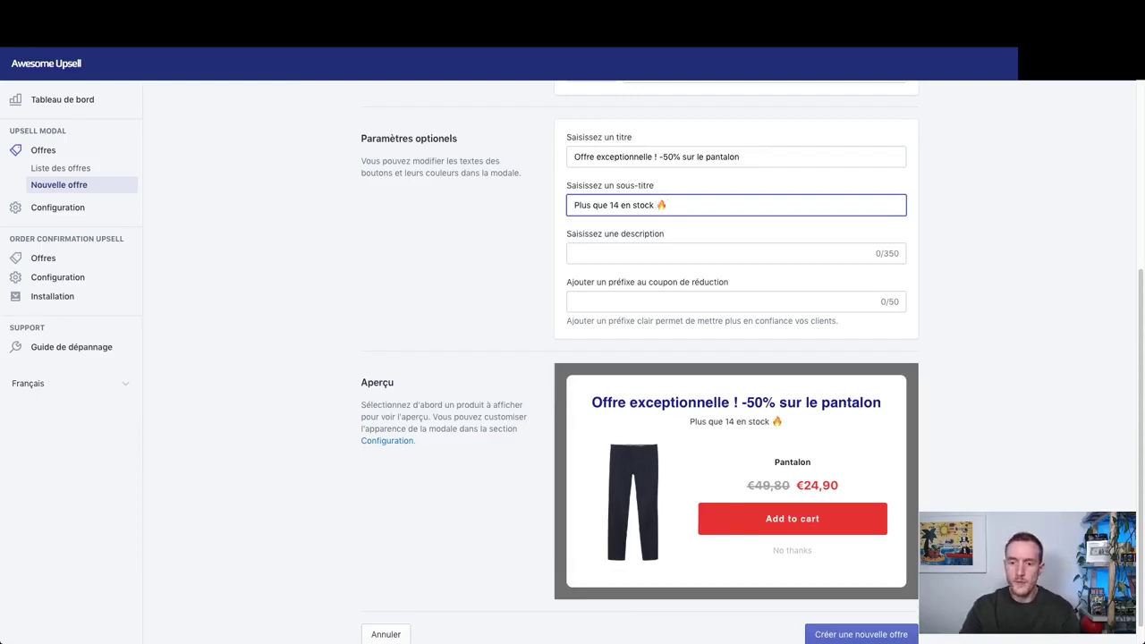
Write the offer's description as five star emojis followed by "Avis client 4,9/5".
click(574, 253)
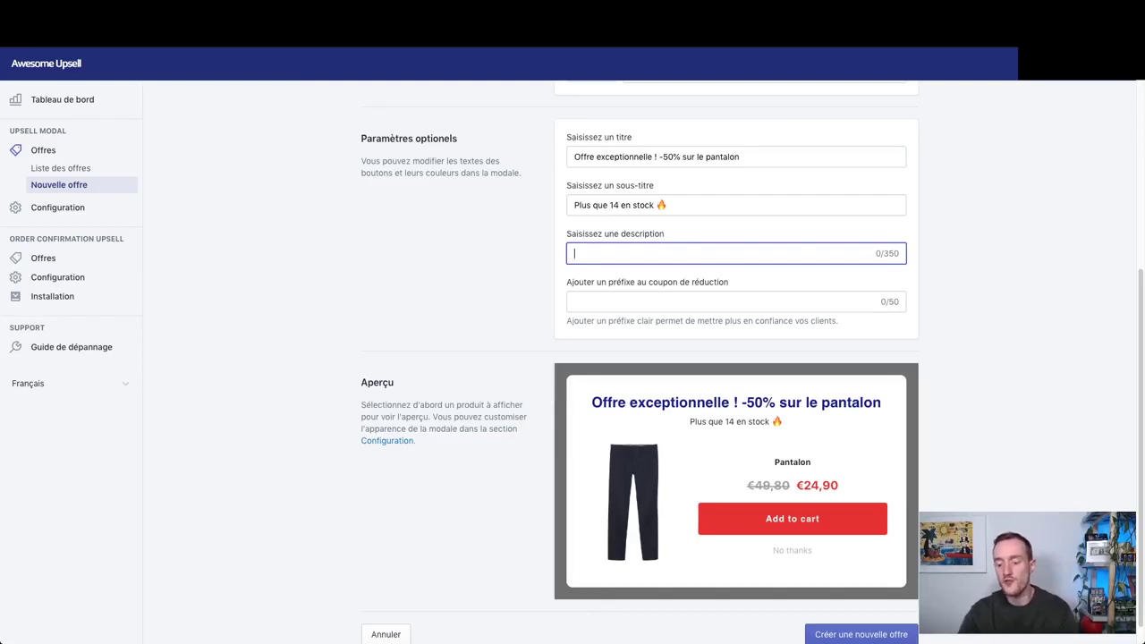
text(Avis client)
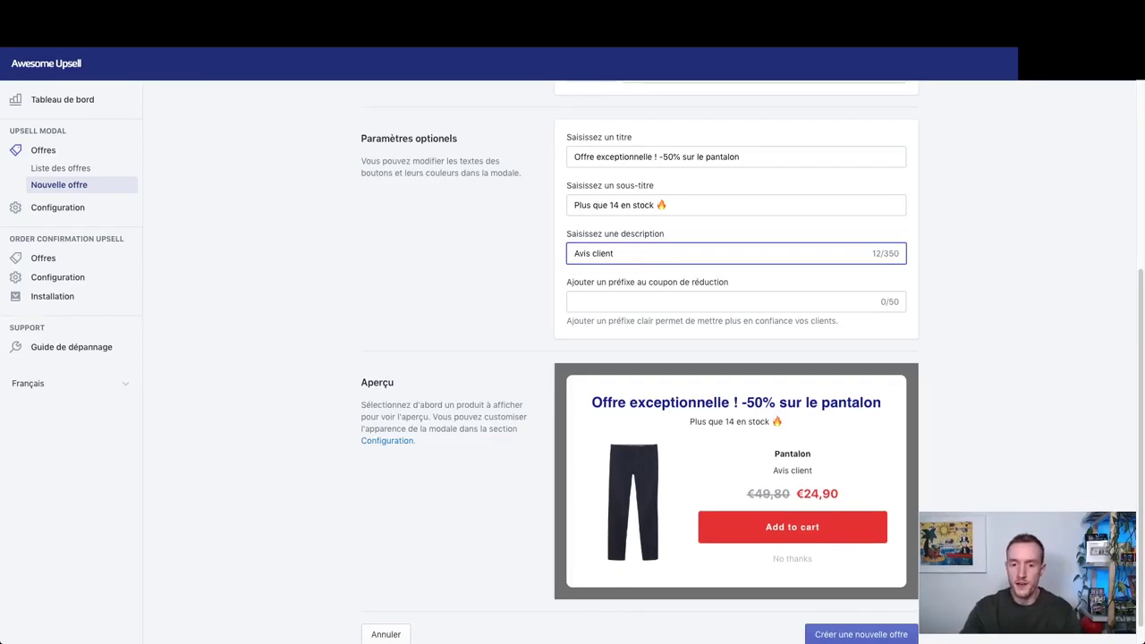
text(⭐️⭐️⭐️⭐️⭐️ 5/5)
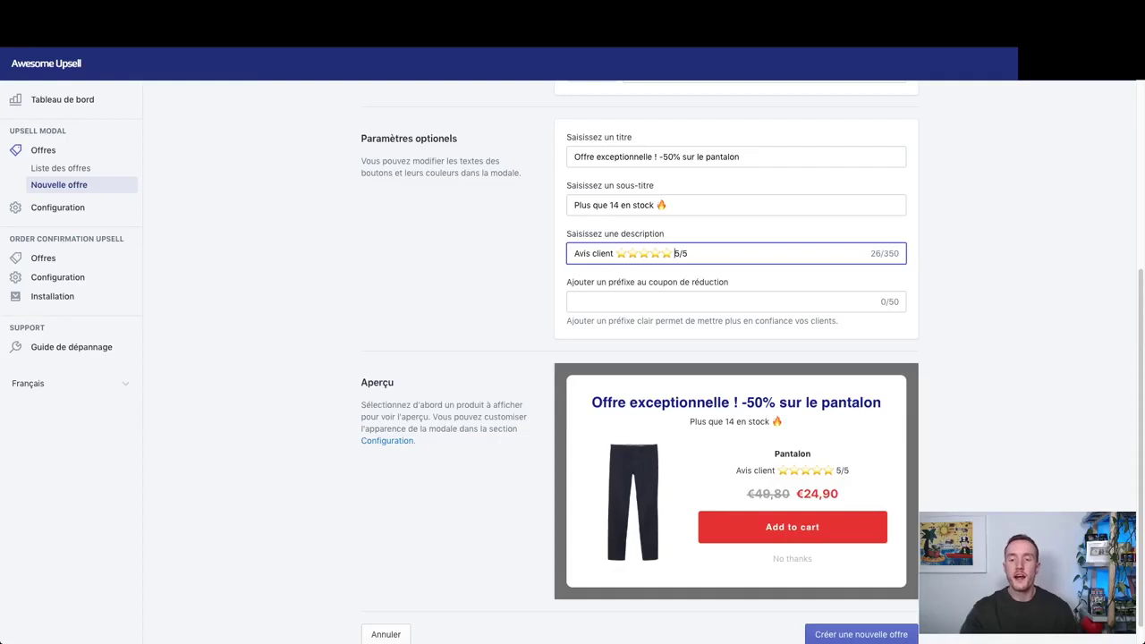
drag(614, 254, 574, 254)
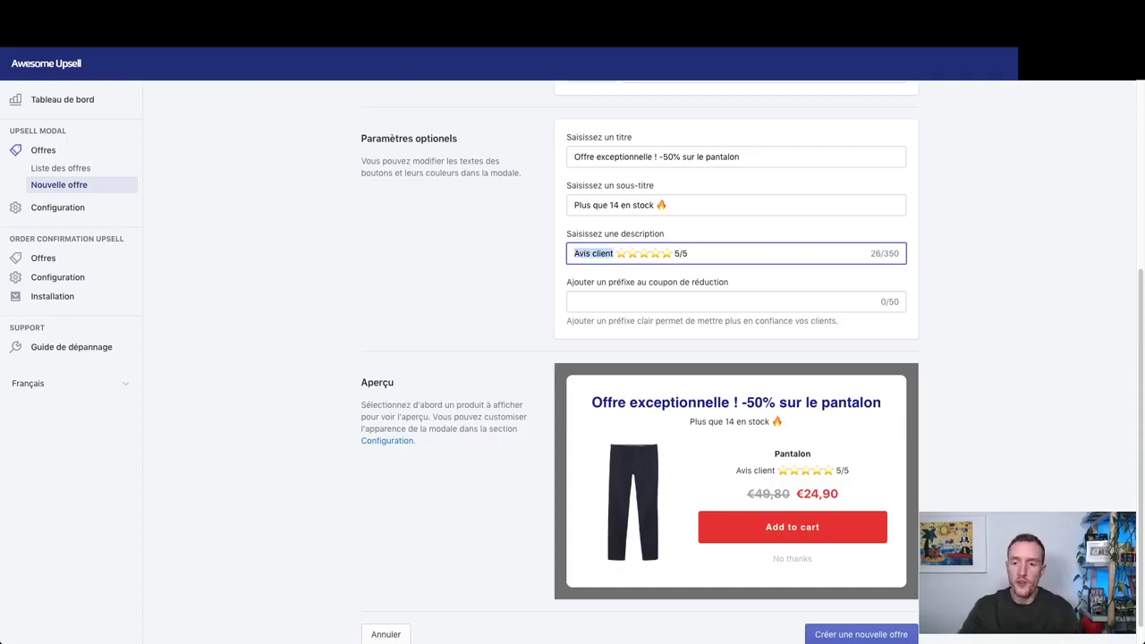
key(BackSpace)
text(Avis client)
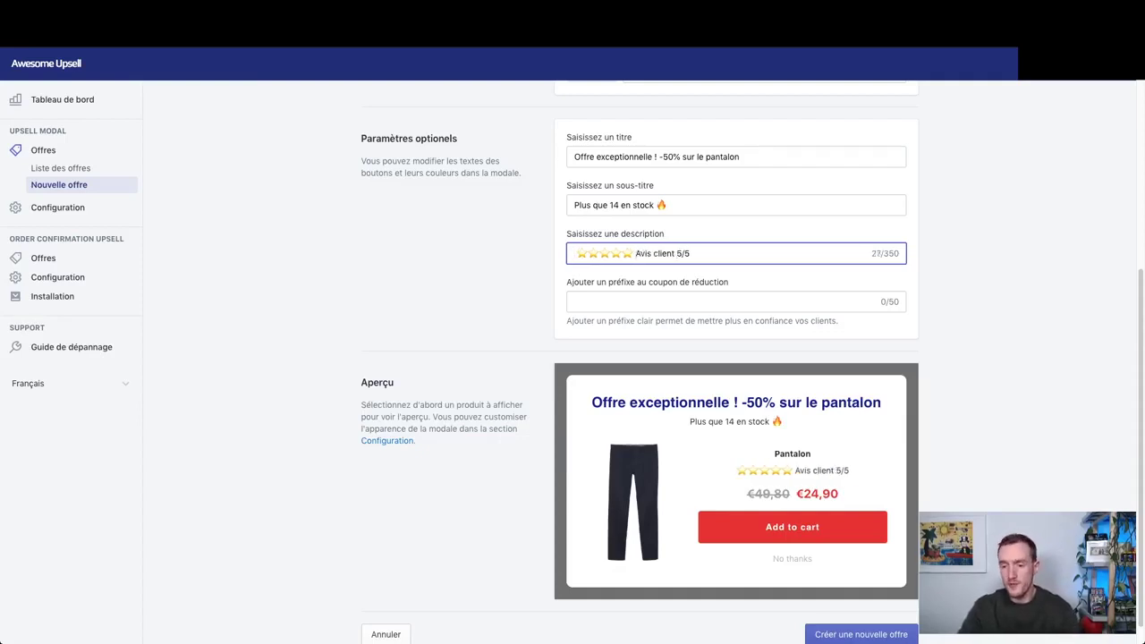
key(Delete)
text(4,9)
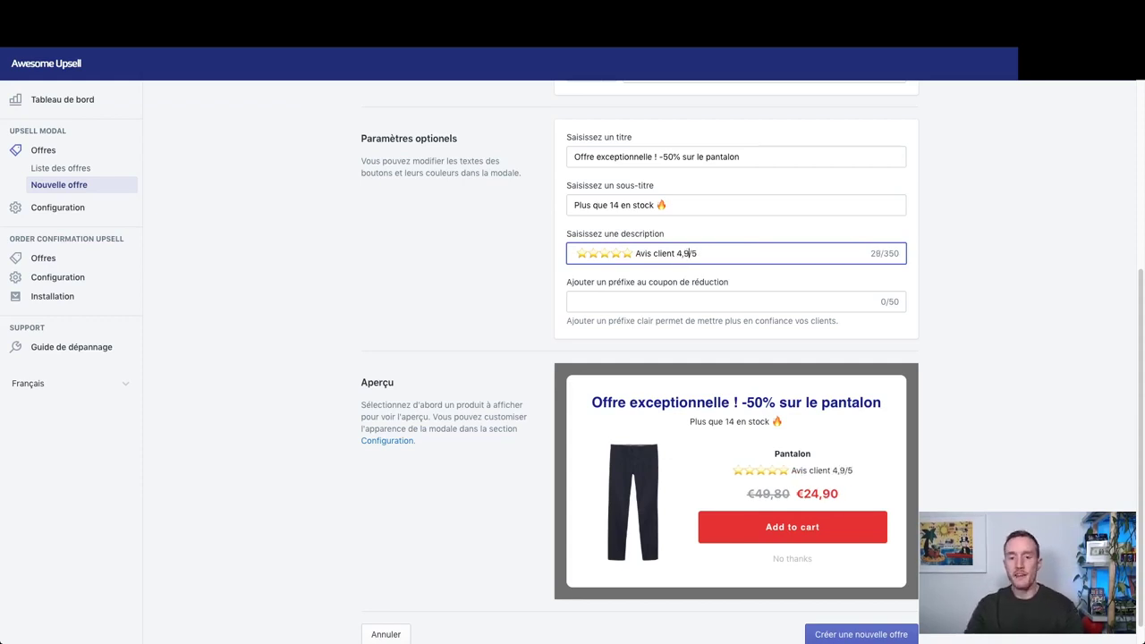
Set the discount coupon prefix to PROMO and create the offer.
click(574, 302)
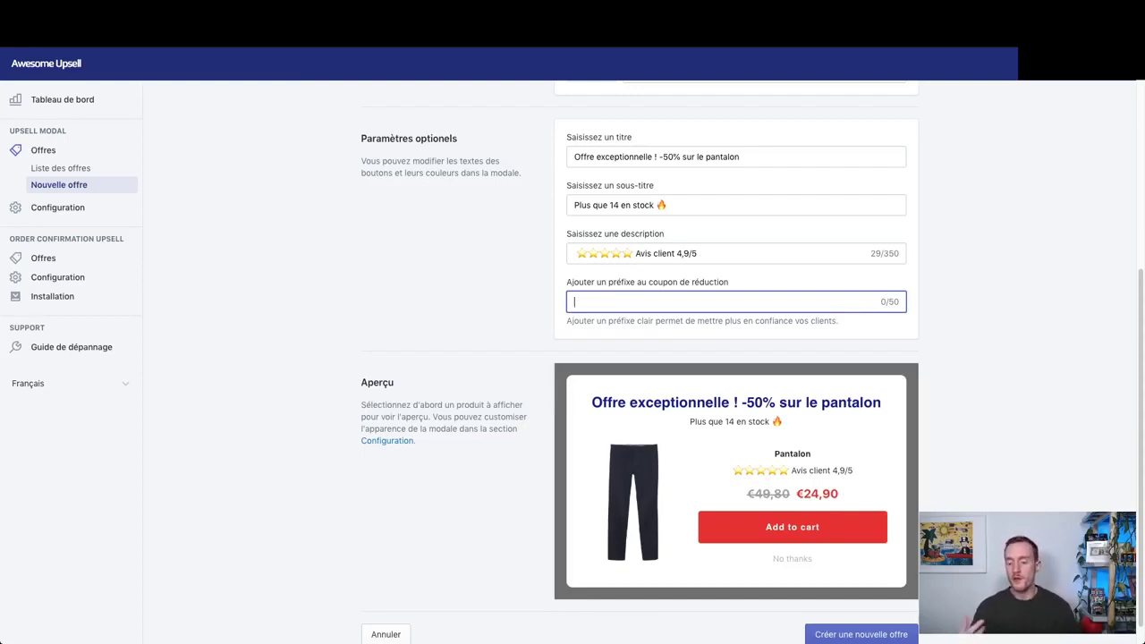
text(PROMO)
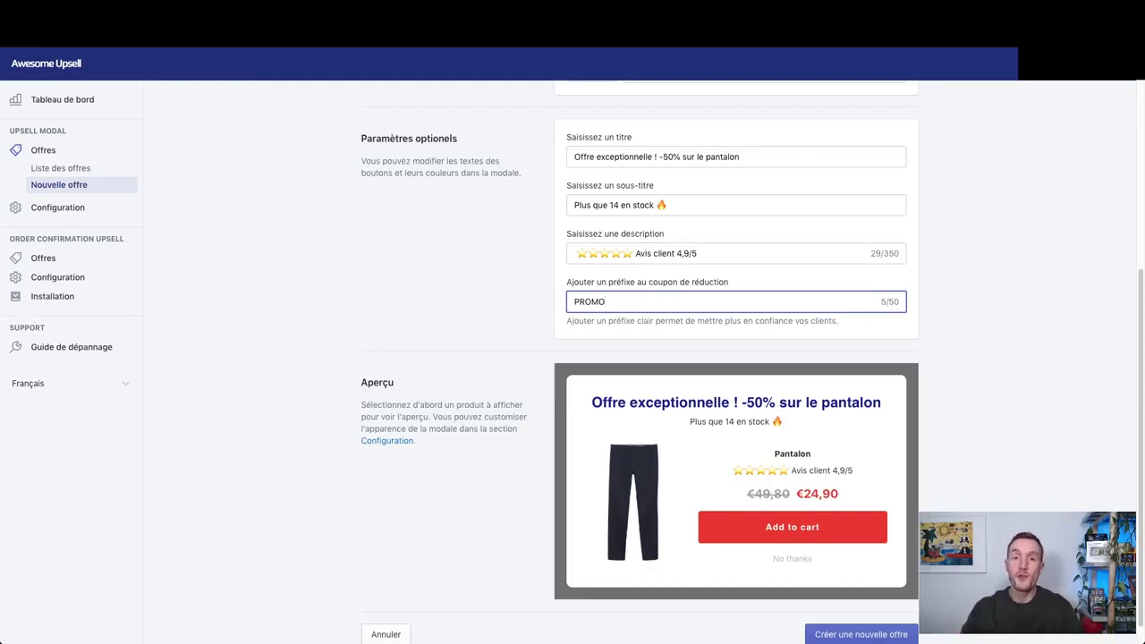
scroll(753, 362, down, 1)
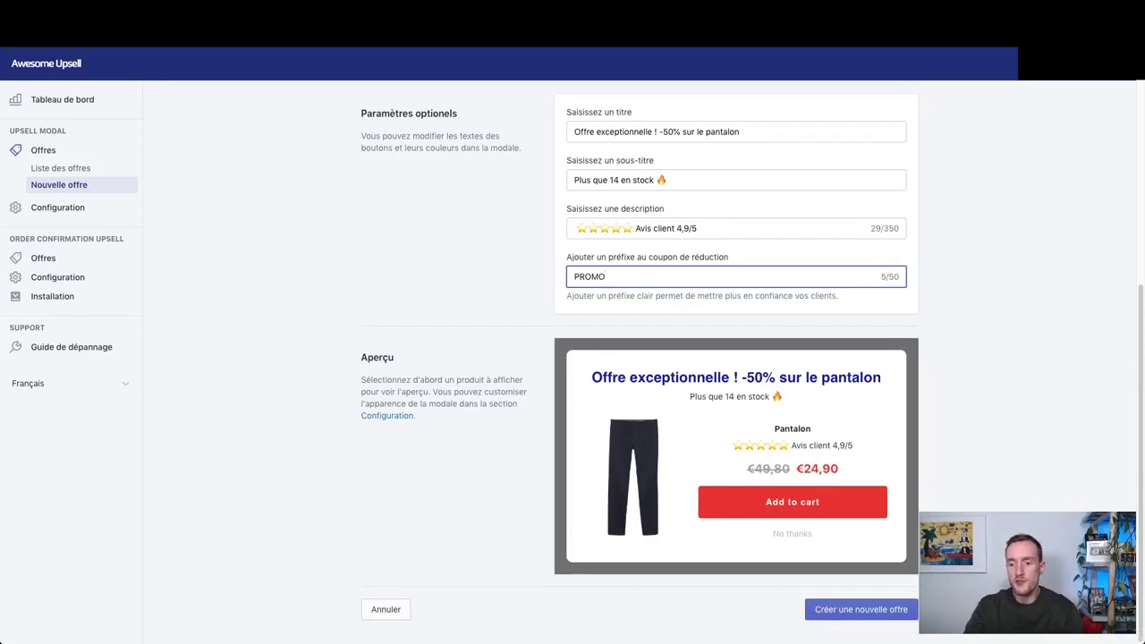
click(861, 610)
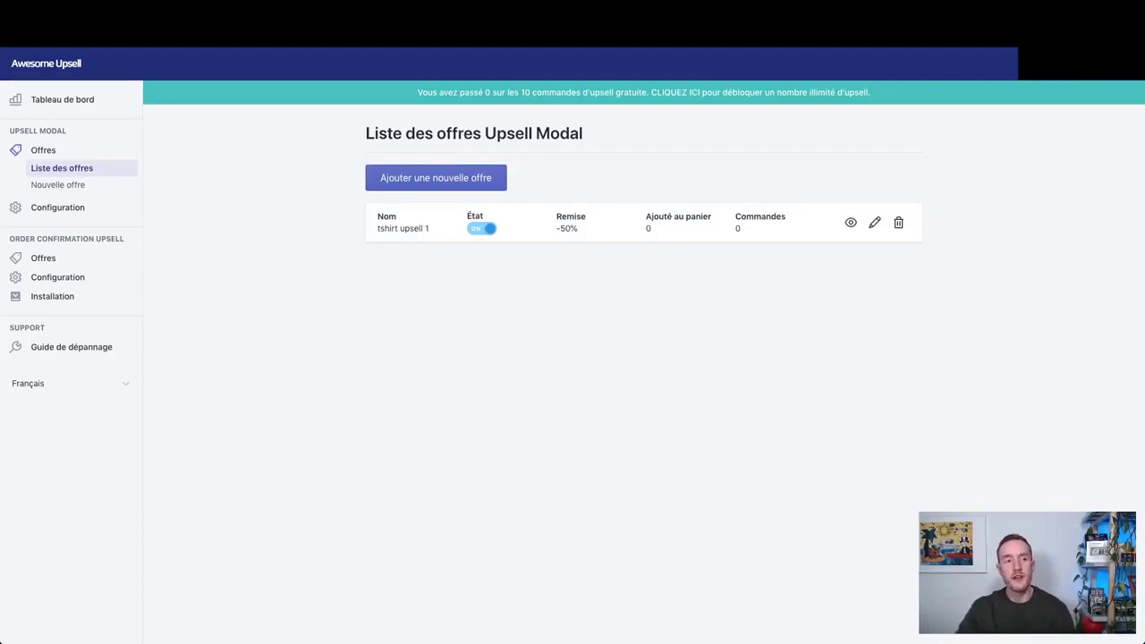
Customise the Upsell Modal's button texts: "AJOUTER AU PANIER" for adding to cart and "Non merci" for cancelling.
click(15, 208)
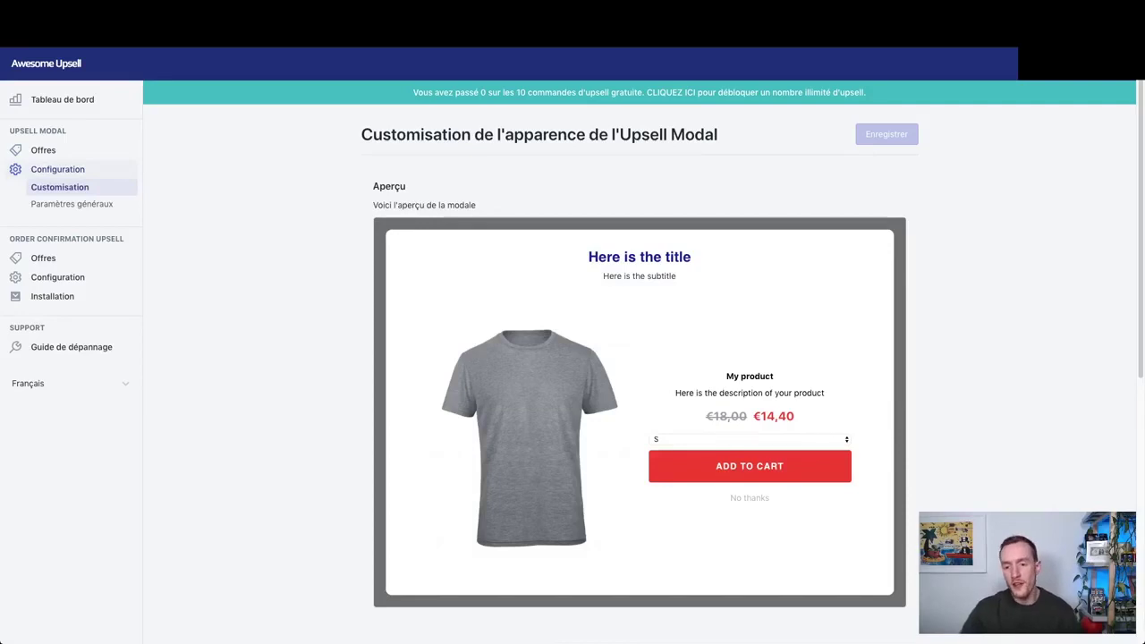
scroll(640, 358, down, 3)
triple_click(617, 521)
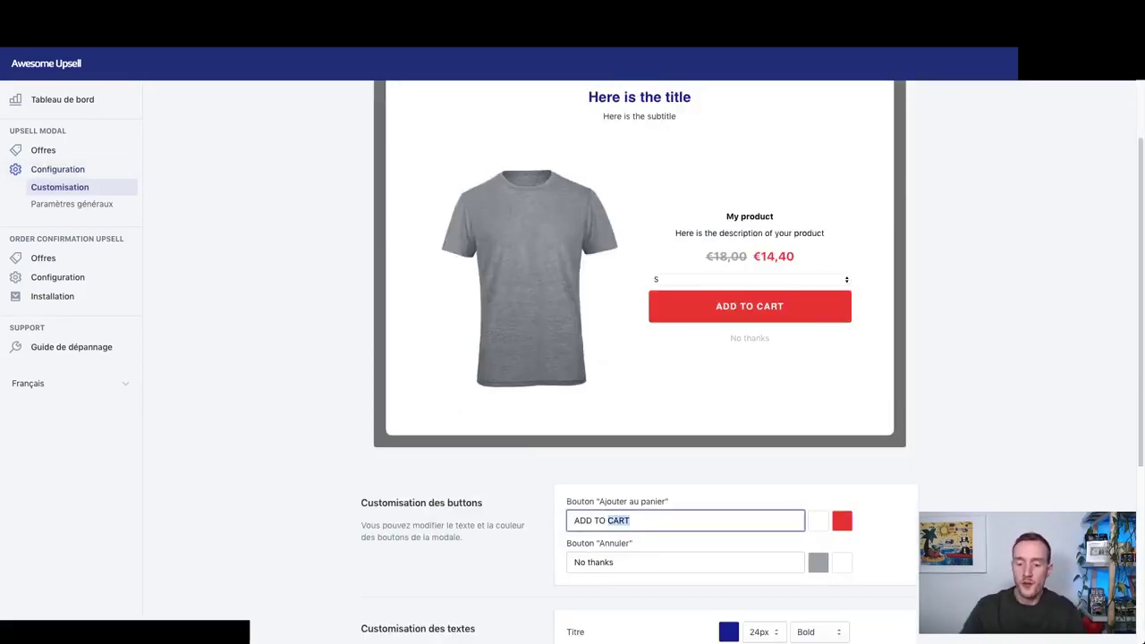
text(AJOUT ER AU PANIER)
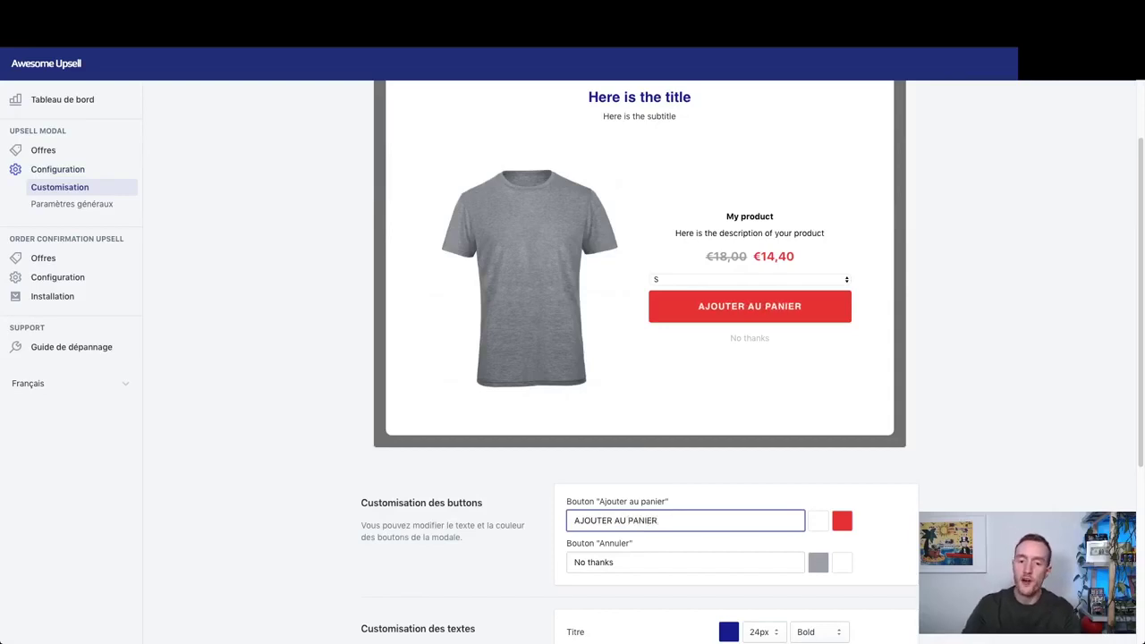
key(Tab)
text(Non merci)
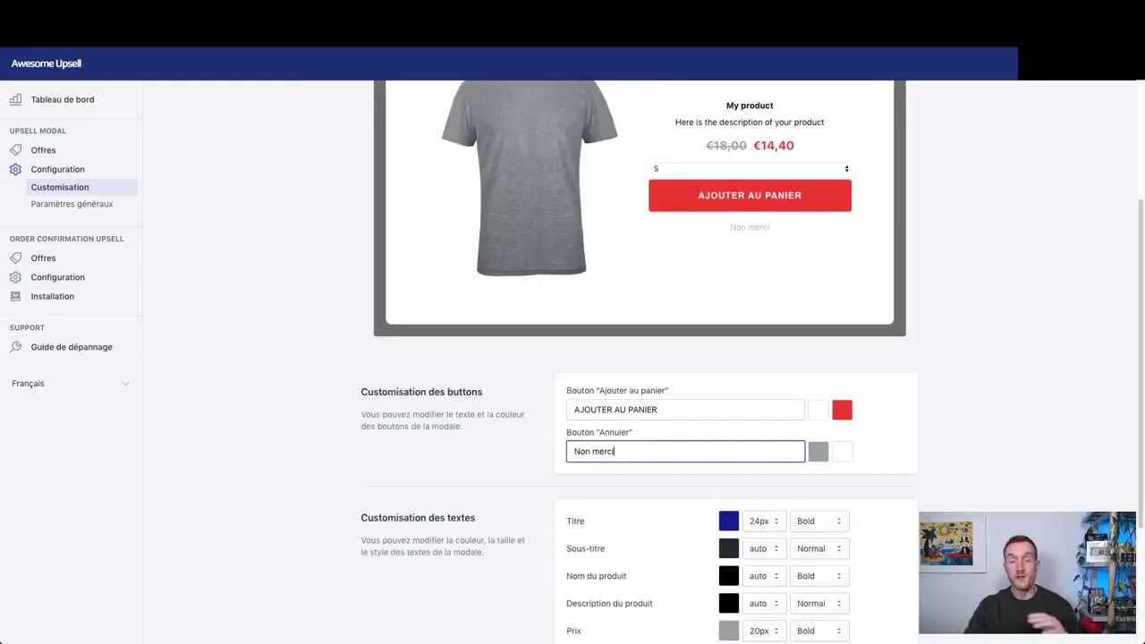
click(966, 407)
scroll(640, 363, down, 2)
scroll(640, 363, up, 5)
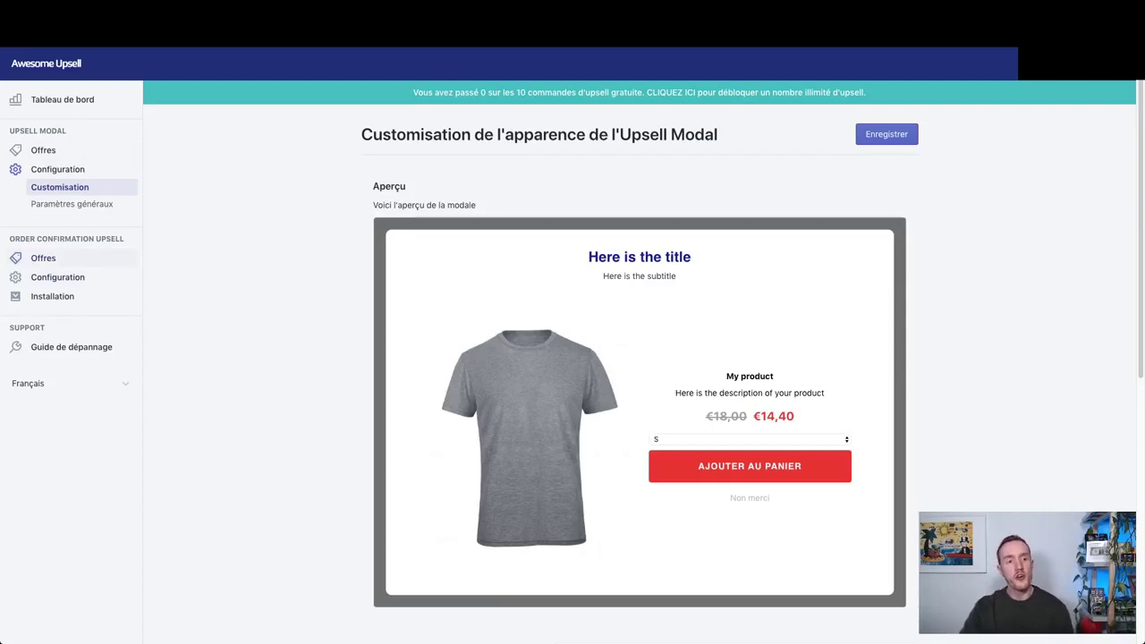
Open a blank new offer for Order Confirmation Upsell and look through its general and optional settings.
click(43, 258)
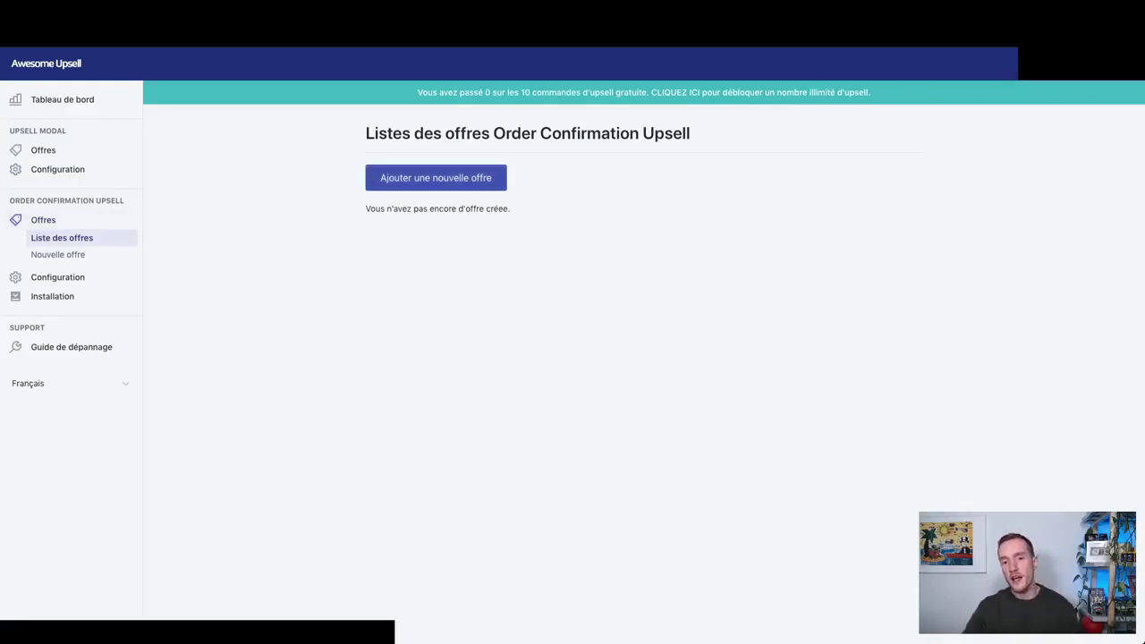
click(436, 177)
scroll(573, 358, down, 3)
scroll(572, 358, up, 3)
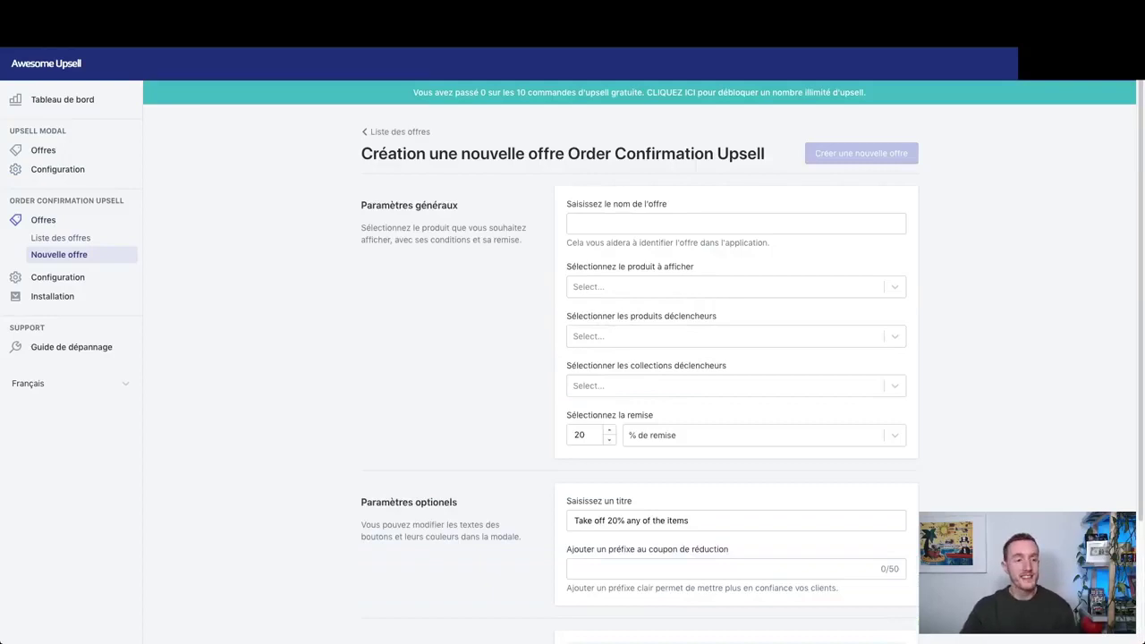
Read through the manual installation instructions for Order Confirmation Upsell.
click(51, 296)
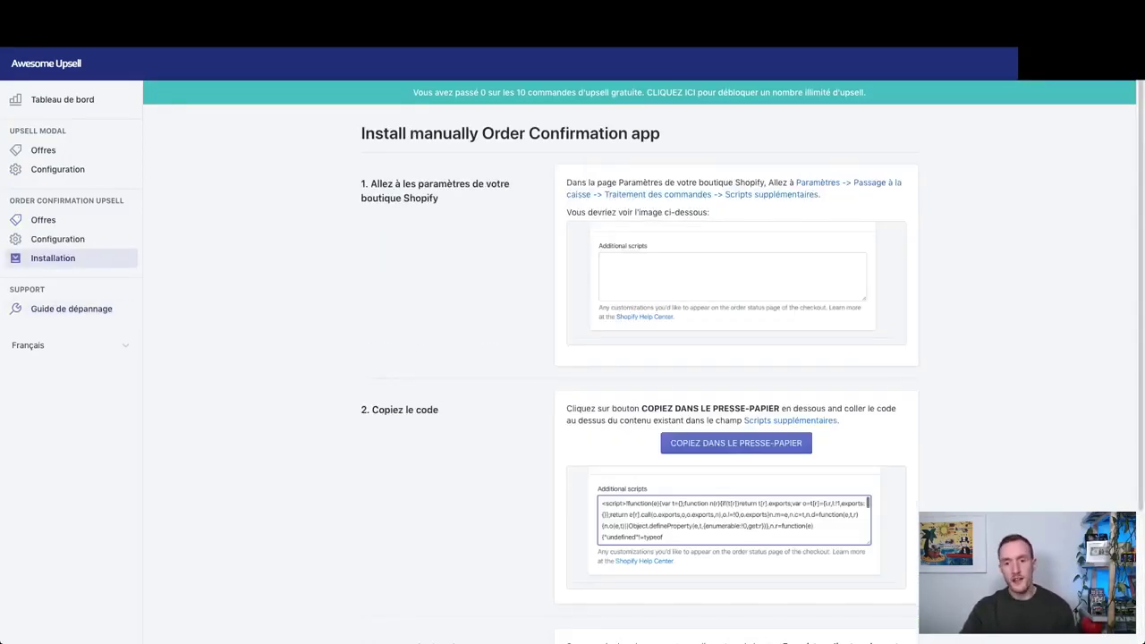
scroll(573, 358, down, 2)
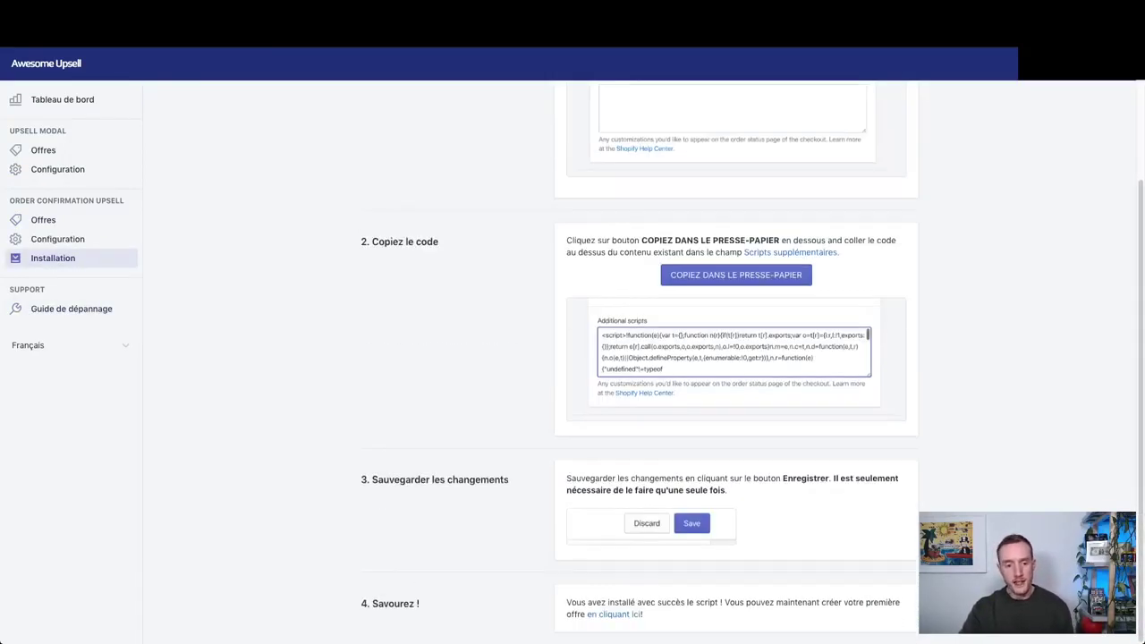
scroll(573, 358, up, 2)
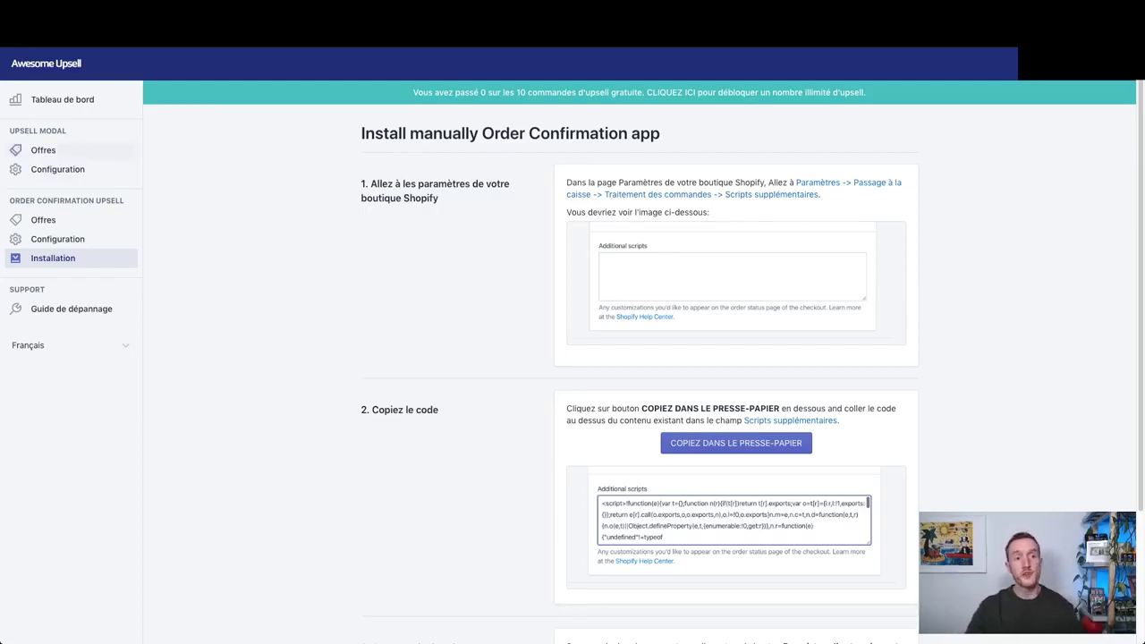
Return to the Upsell Modal offers and examine the T-shirt's product page in the storefront, including its price and feature list.
click(43, 149)
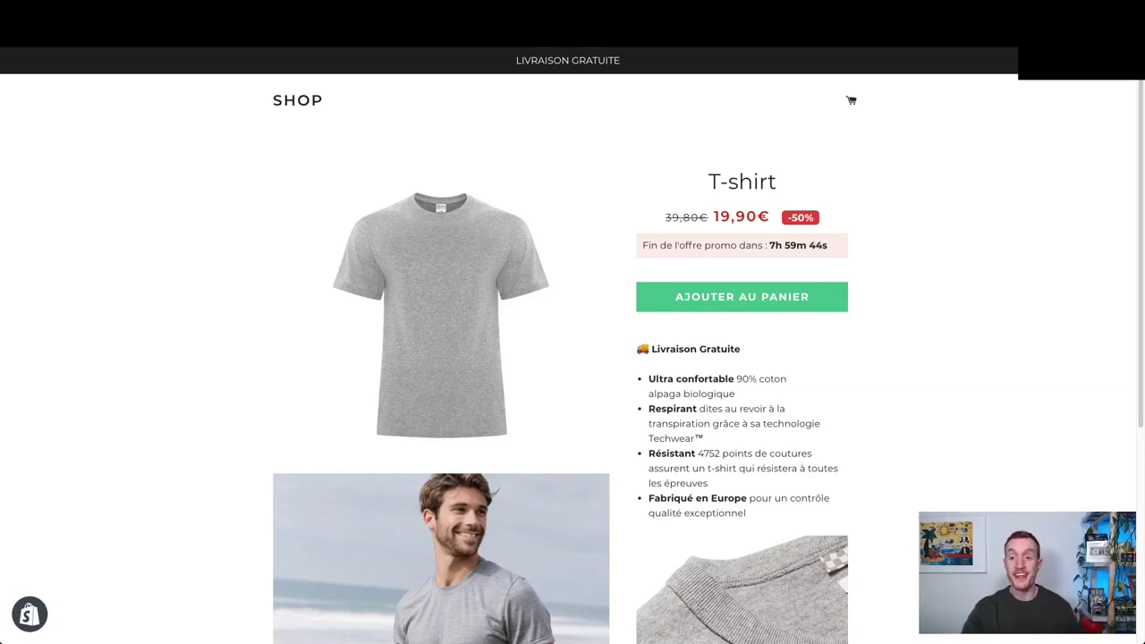
scroll(510, 346, down, 1)
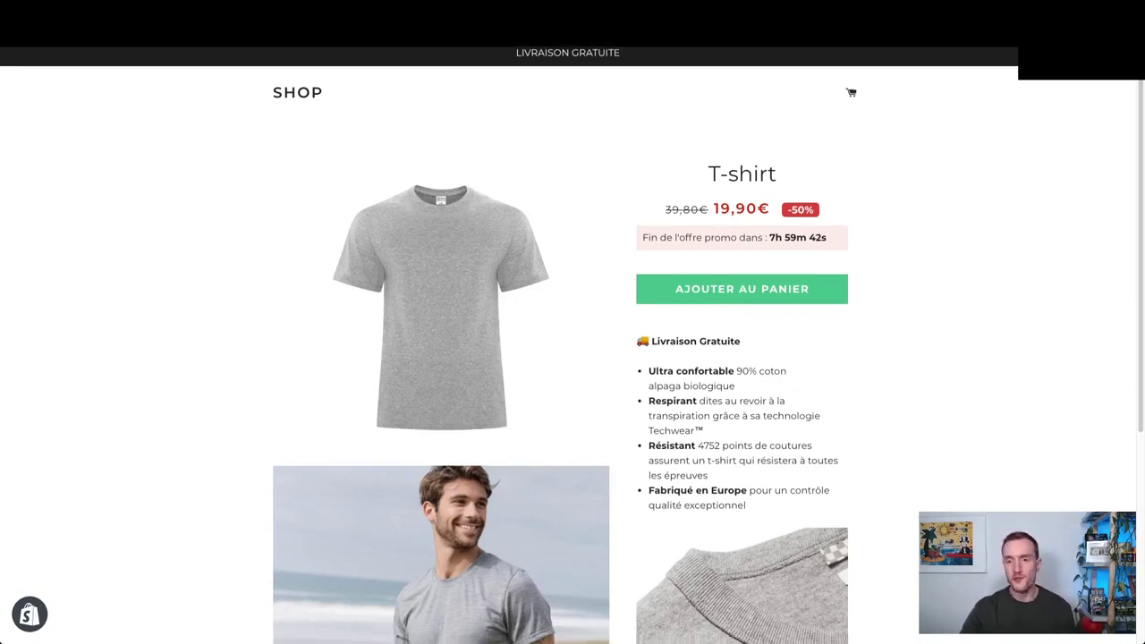
scroll(510, 346, down, 1)
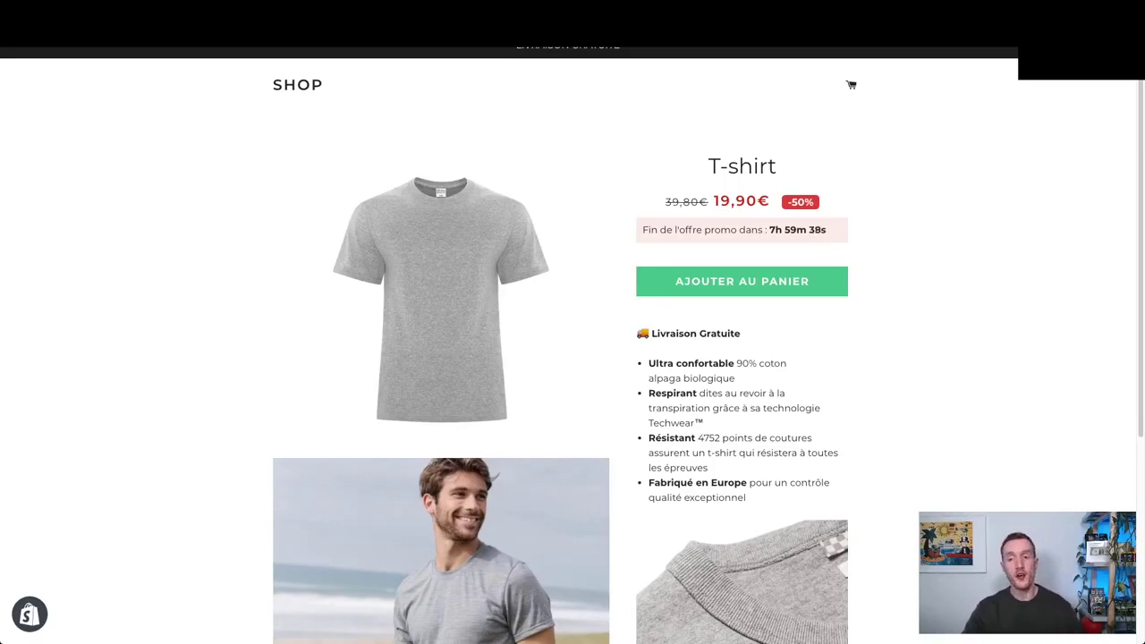
scroll(572, 345, down, 1)
scroll(572, 345, down, 1)
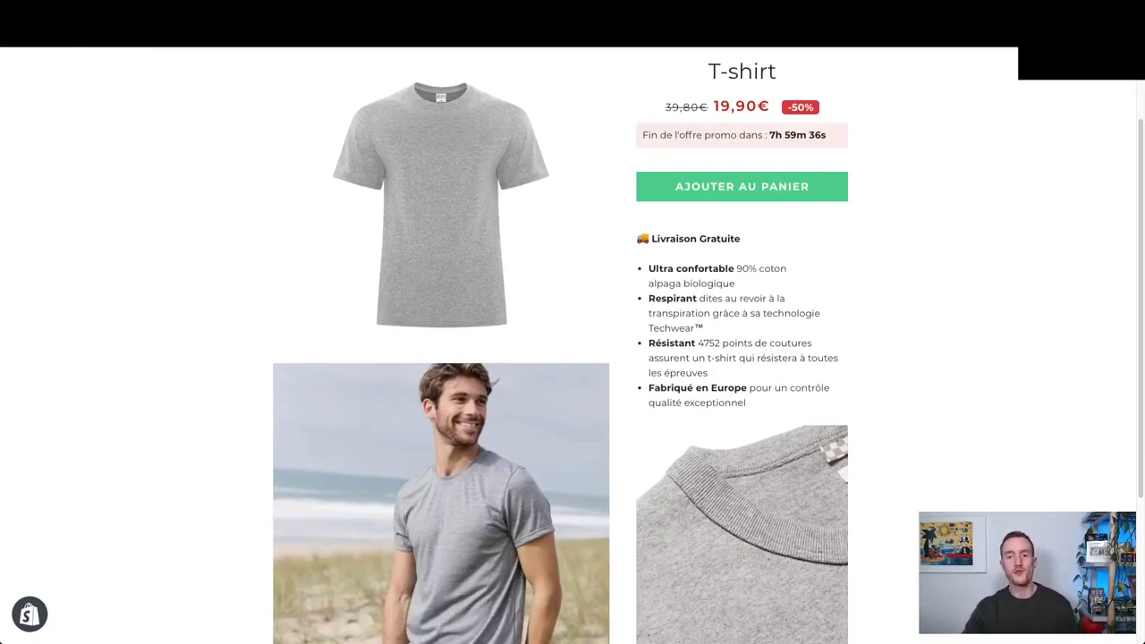
drag(761, 388, 649, 269)
click(648, 270)
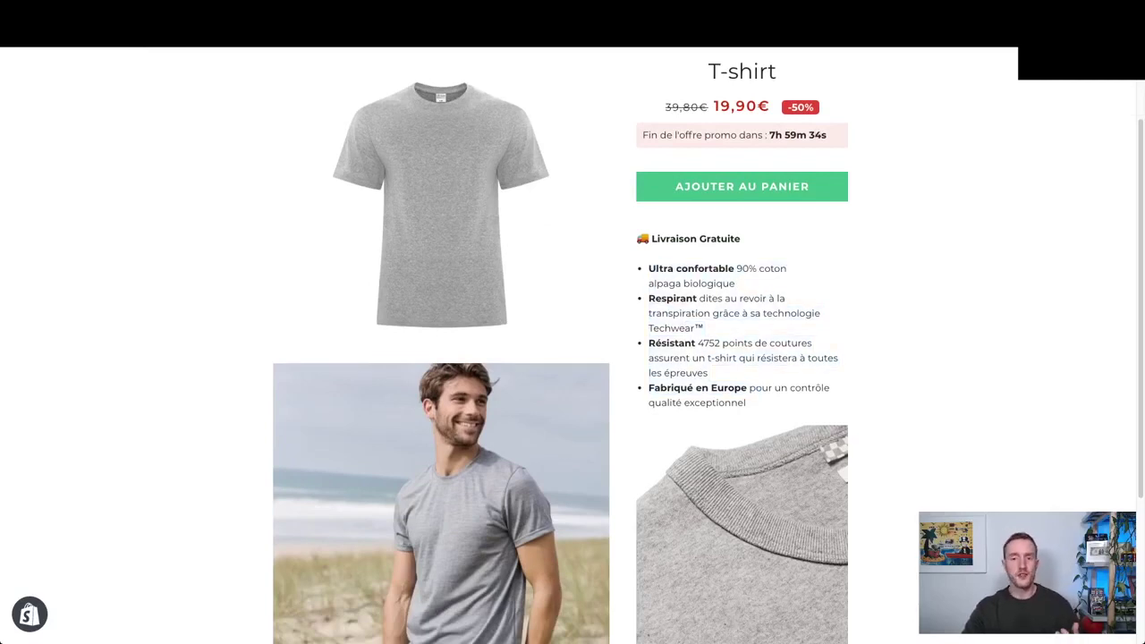
scroll(561, 349, down, 1)
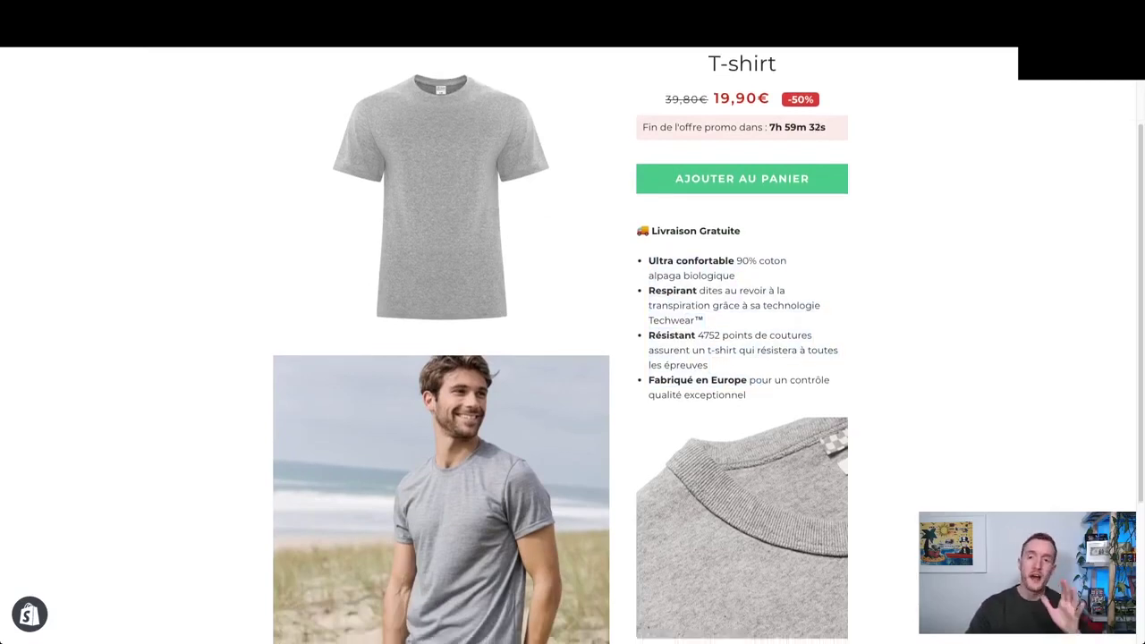
Add the T-shirt and the offered Pantalon to the cart and proceed to checkout.
scroll(742, 297, up, 3)
click(742, 297)
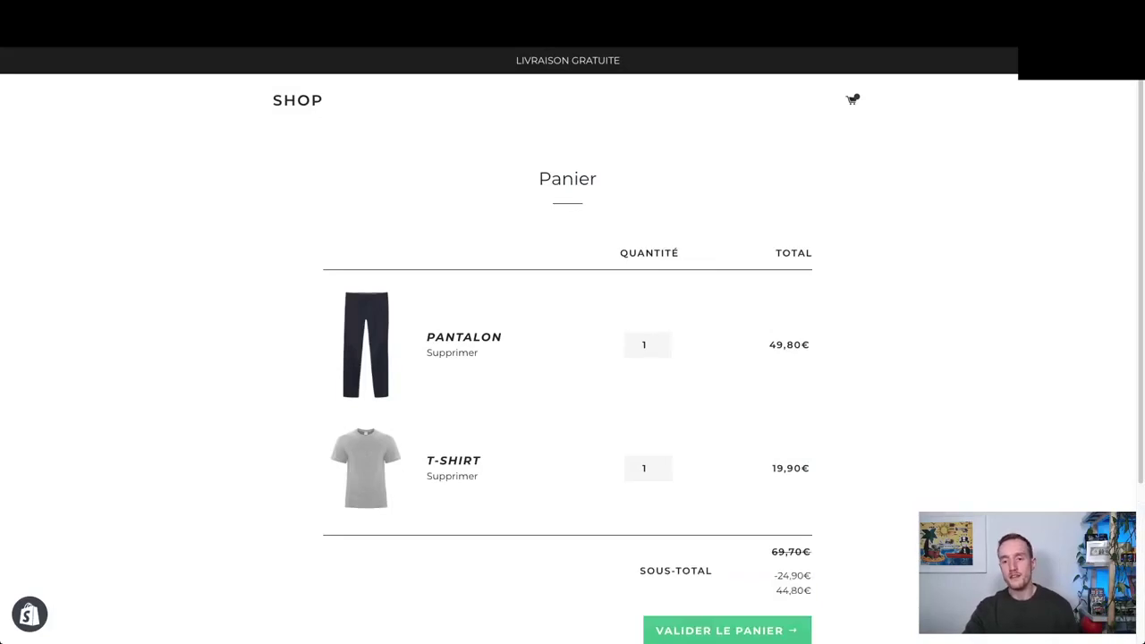
scroll(573, 358, down, 2)
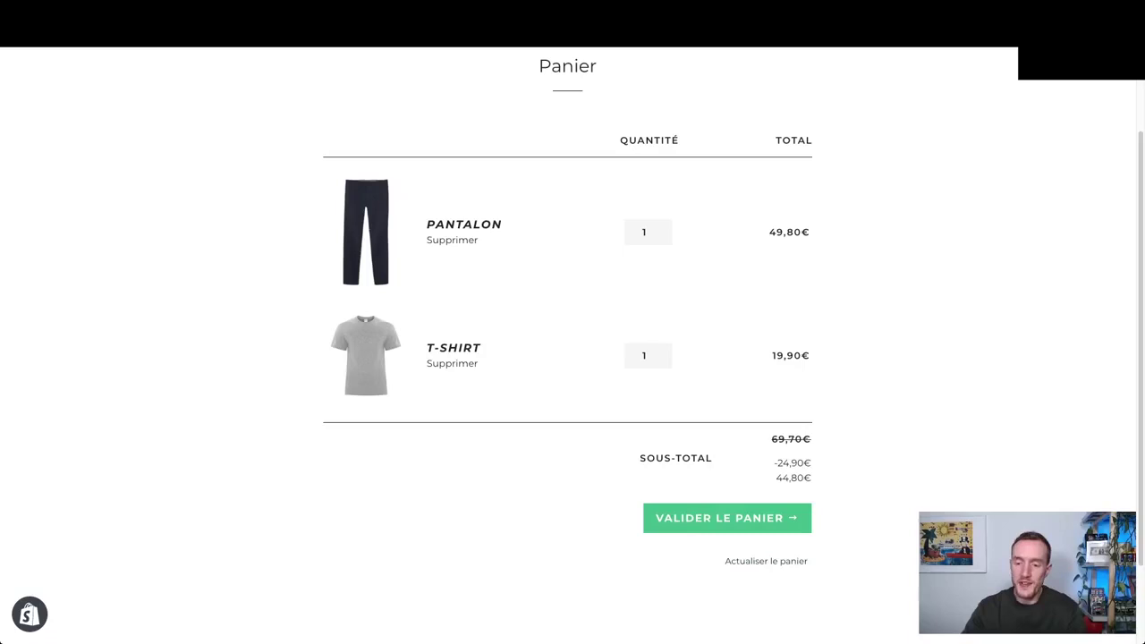
click(727, 518)
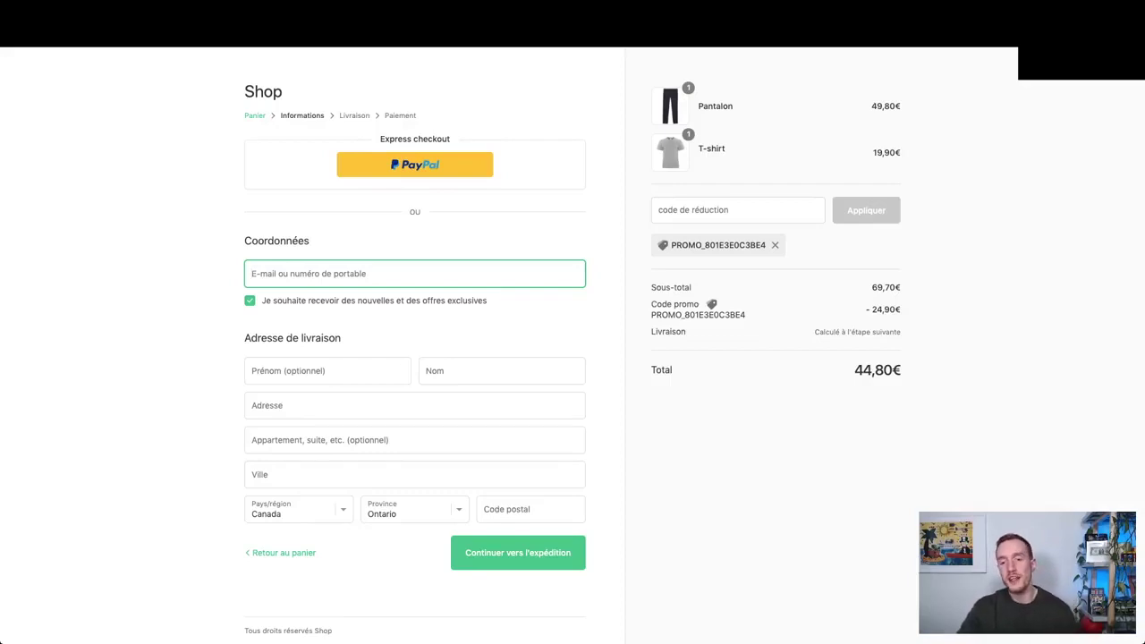
Examine the promo code in the checkout summary, highlighting the generated part after the PROMO prefix.
drag(651, 304, 685, 315)
click(707, 330)
click(704, 309)
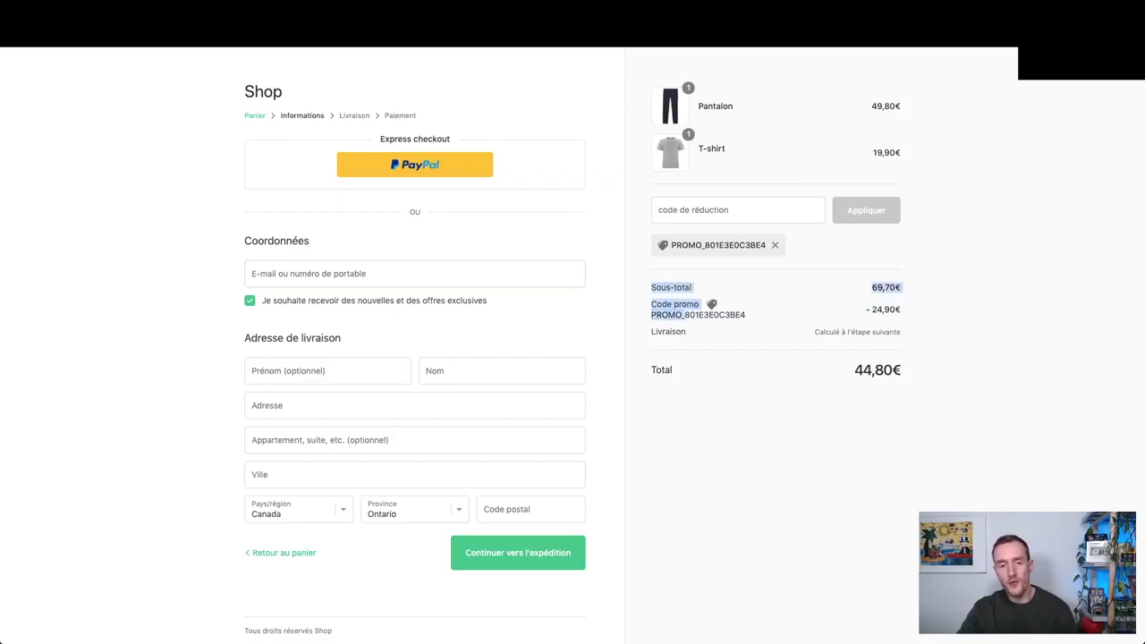
drag(652, 315, 746, 315)
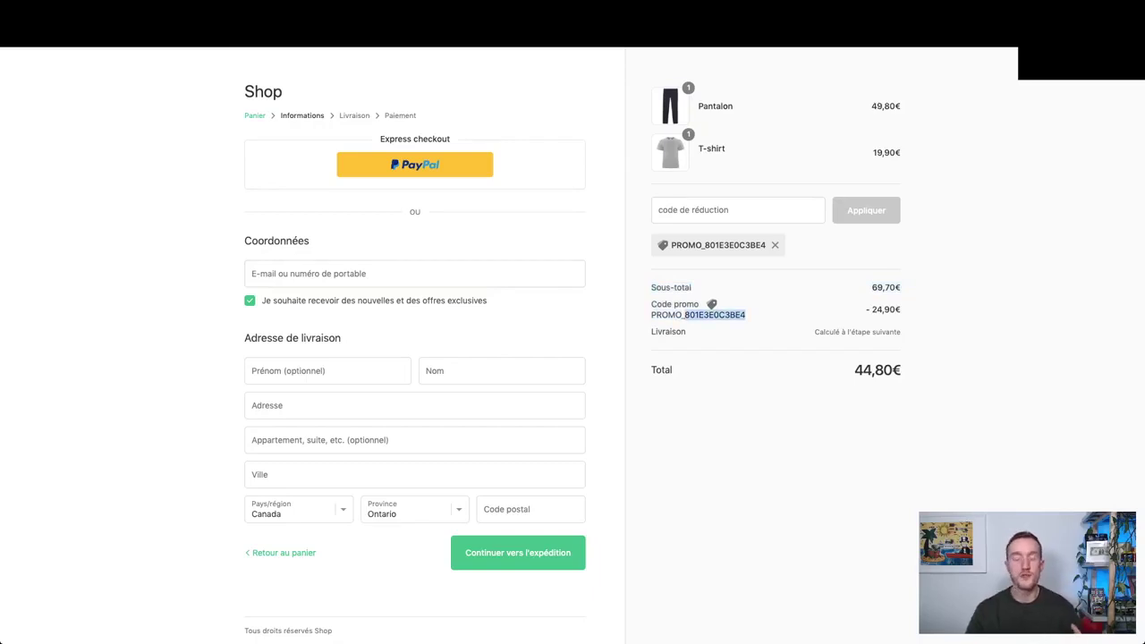